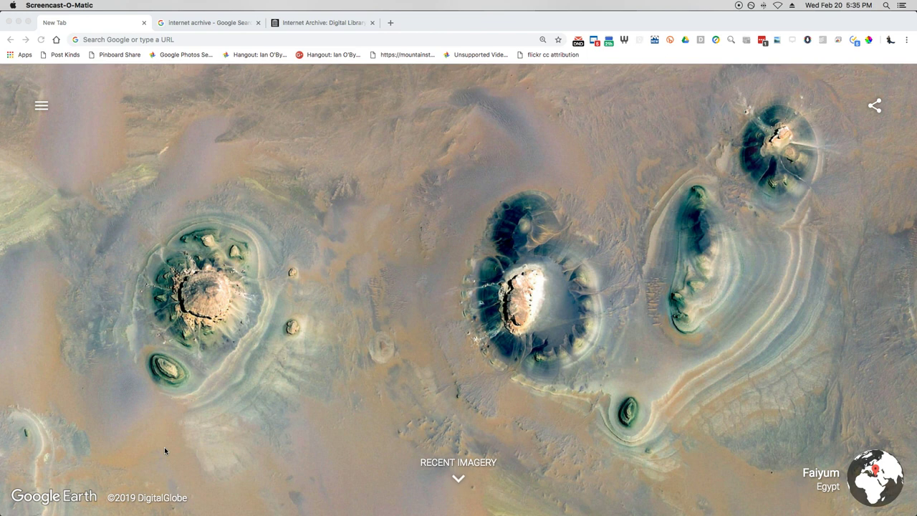
# Switch to the 'internet archive' Google results, with archive.org listed as the top result
pyautogui.click(191, 23)
pyautogui.click(117, 198)
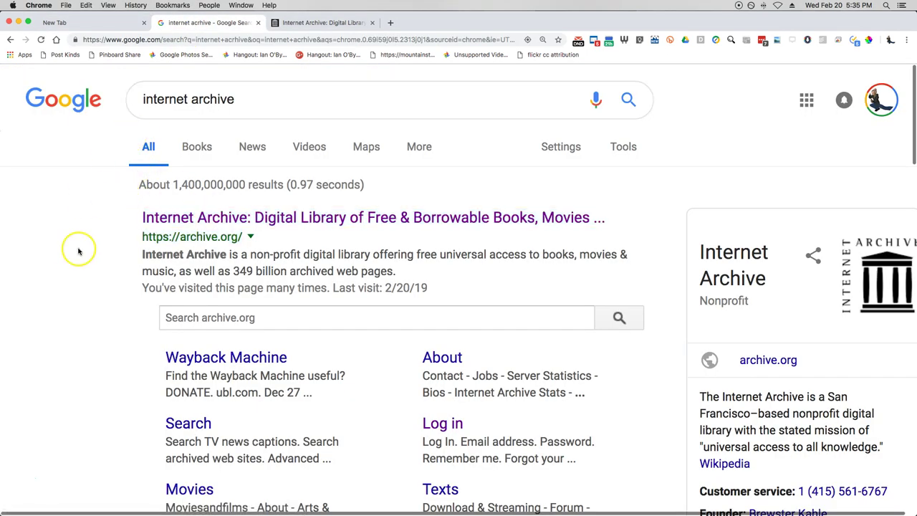
# Open archive.org, scroll down to Top Collections to point out Community Audio, then scroll back up
pyautogui.click(222, 222)
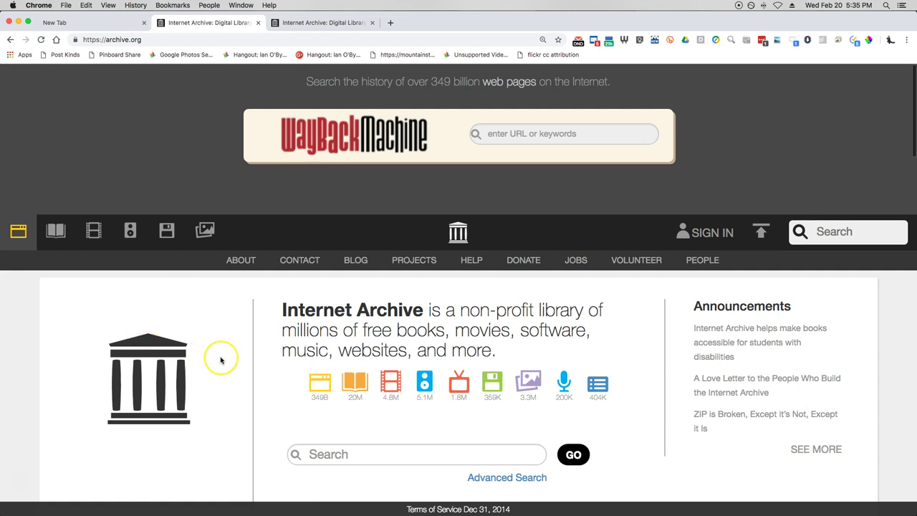
pyautogui.scroll(-2, 220, 361)
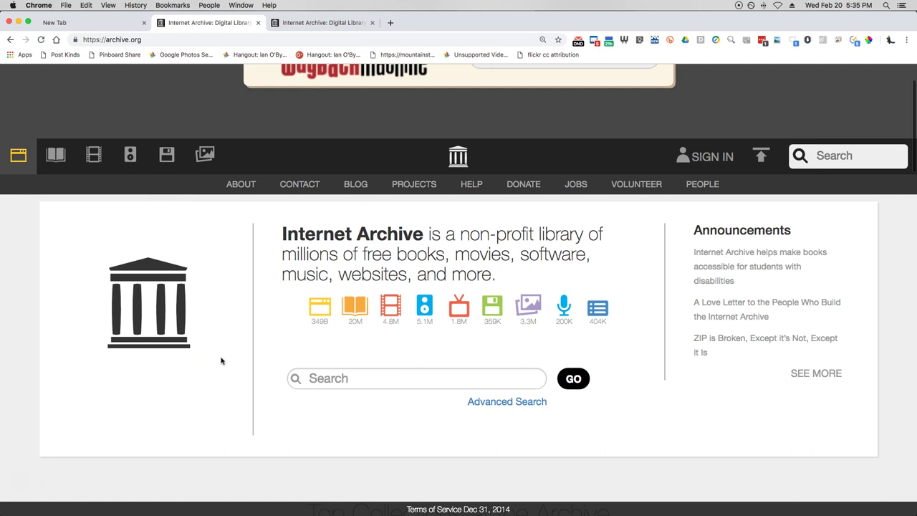
pyautogui.scroll(-5, 224, 263)
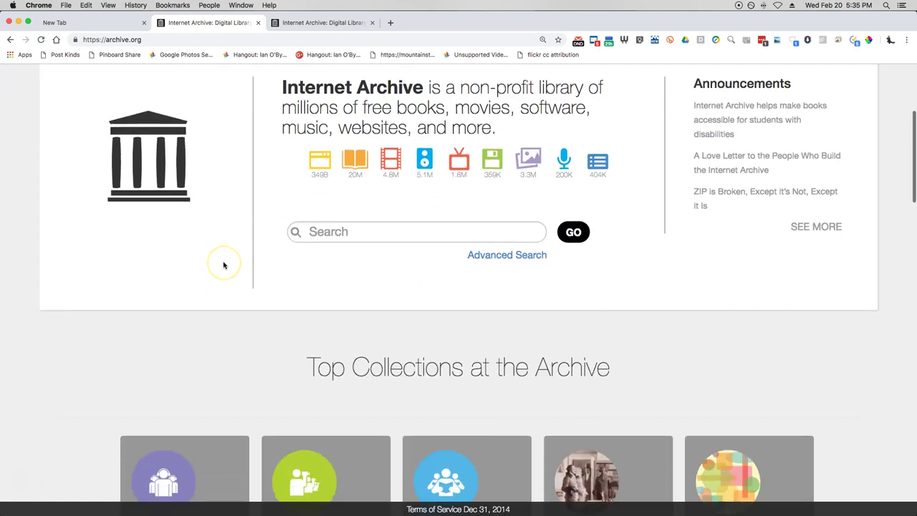
pyautogui.scroll(-3, 223, 265)
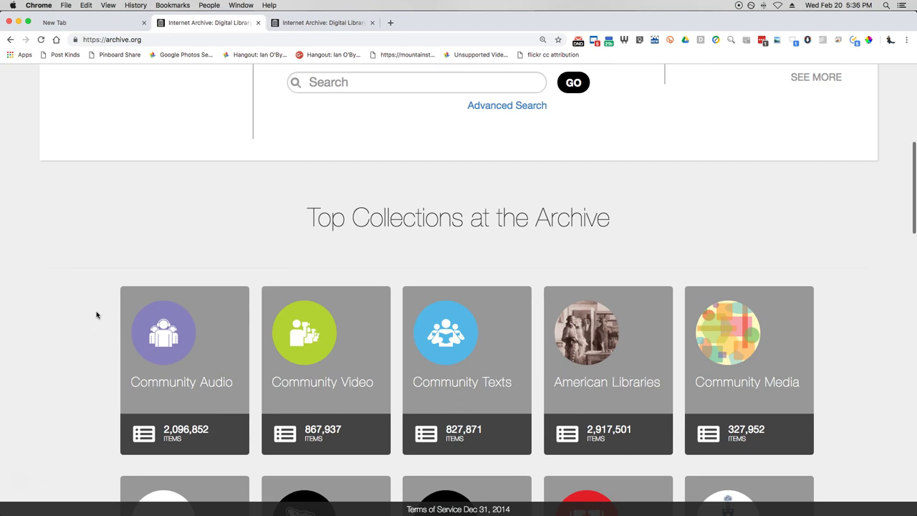
pyautogui.scroll(-4, 88, 306)
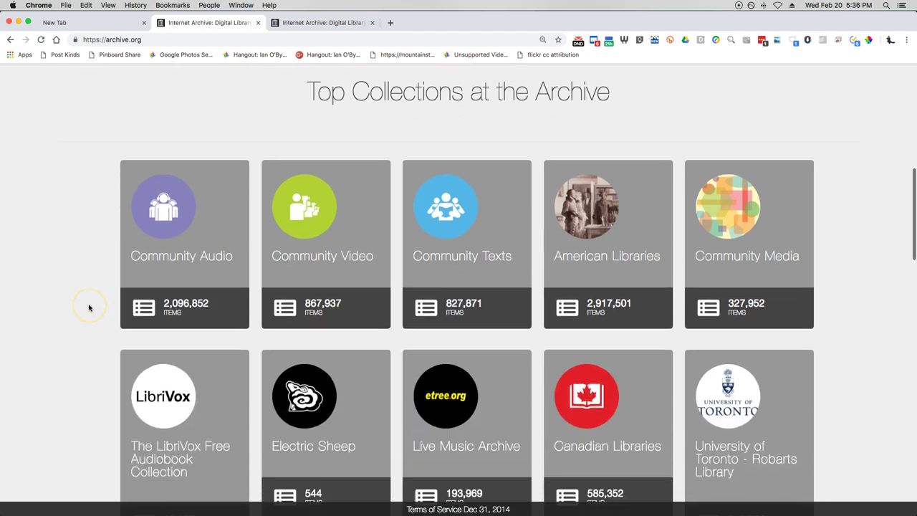
pyautogui.click(149, 267)
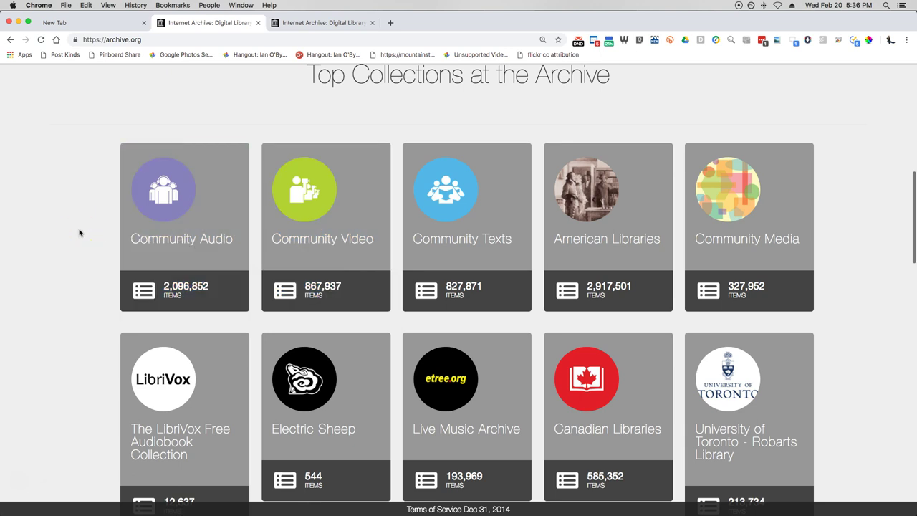
pyautogui.scroll(10, 80, 233)
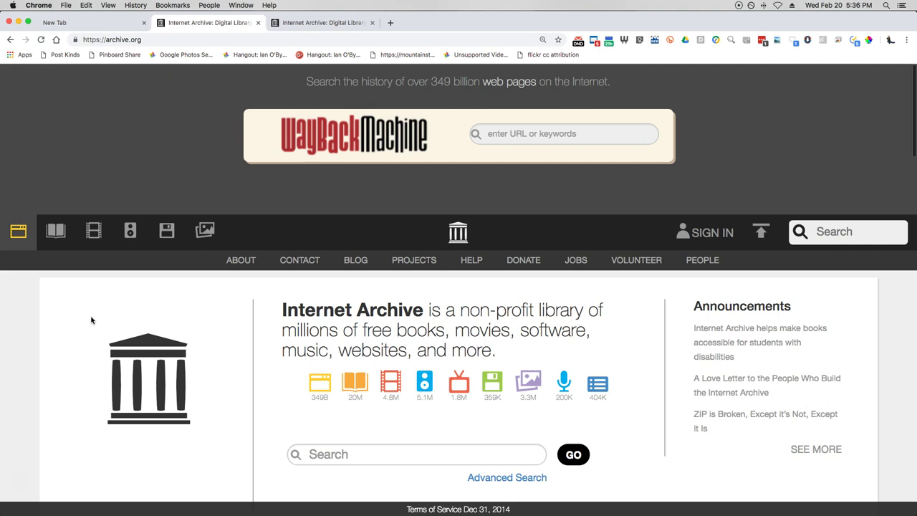
# Sign in to the Internet Archive account using the saved email and password
pyautogui.scroll(-4, 60, 334)
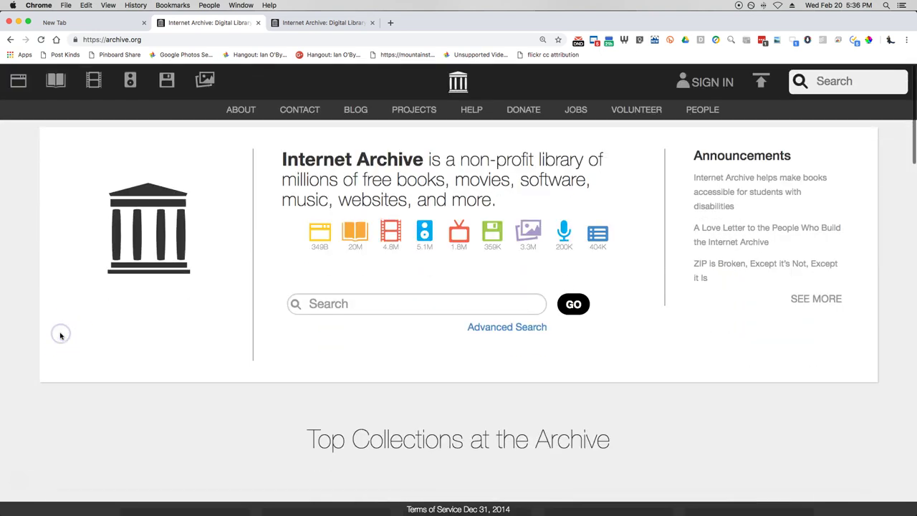
pyautogui.click(48, 326)
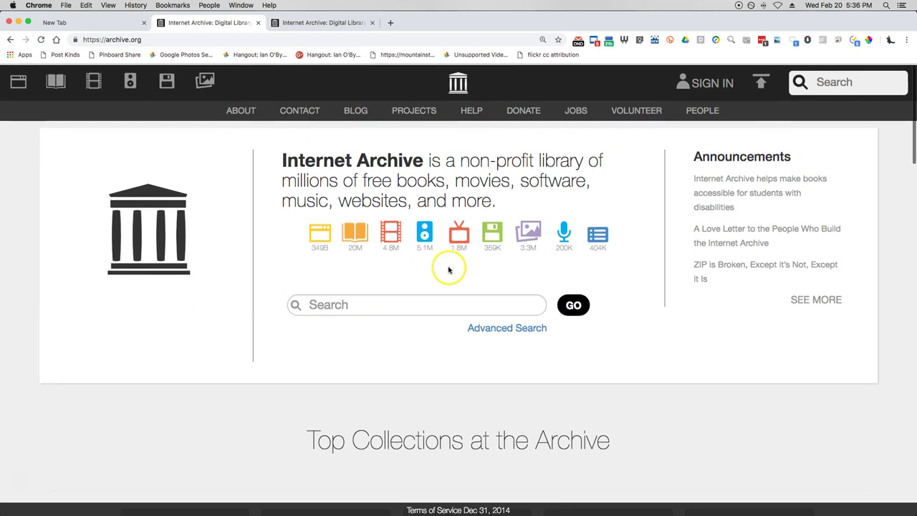
pyautogui.click(706, 82)
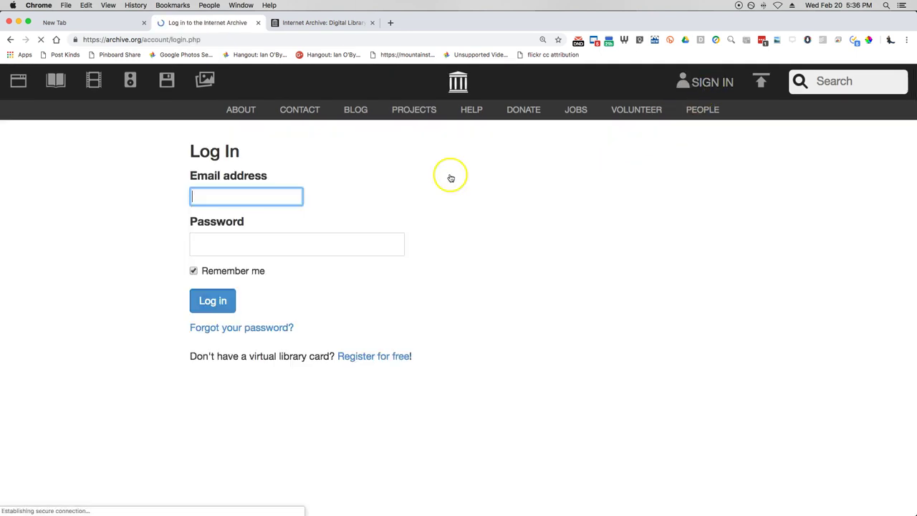
pyautogui.click(294, 196)
pyautogui.click(212, 301)
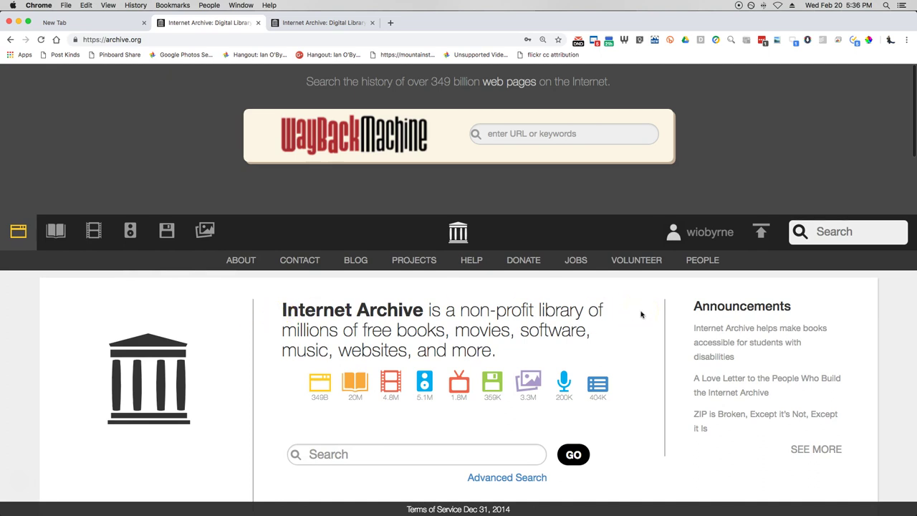
# Open the Upload Files page, cancel the file chooser, and bring up the Episodes folder in Finder
pyautogui.click(761, 235)
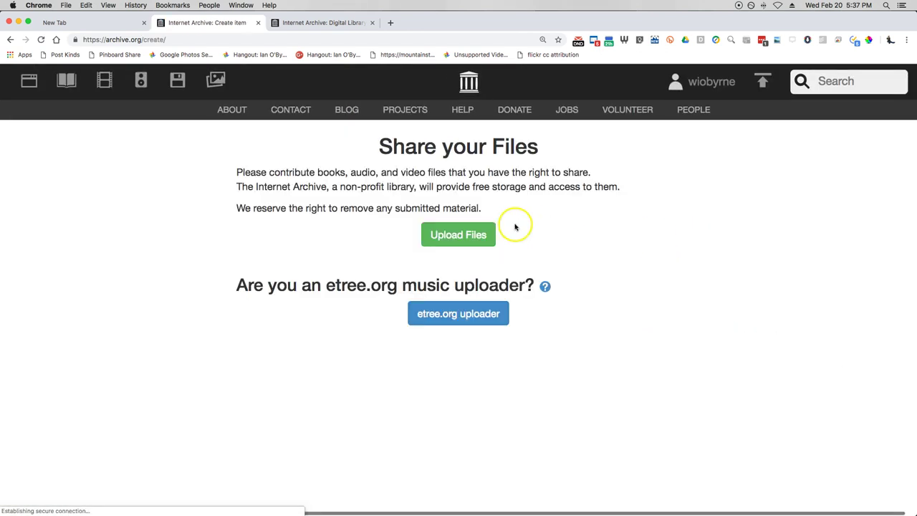
pyautogui.click(445, 235)
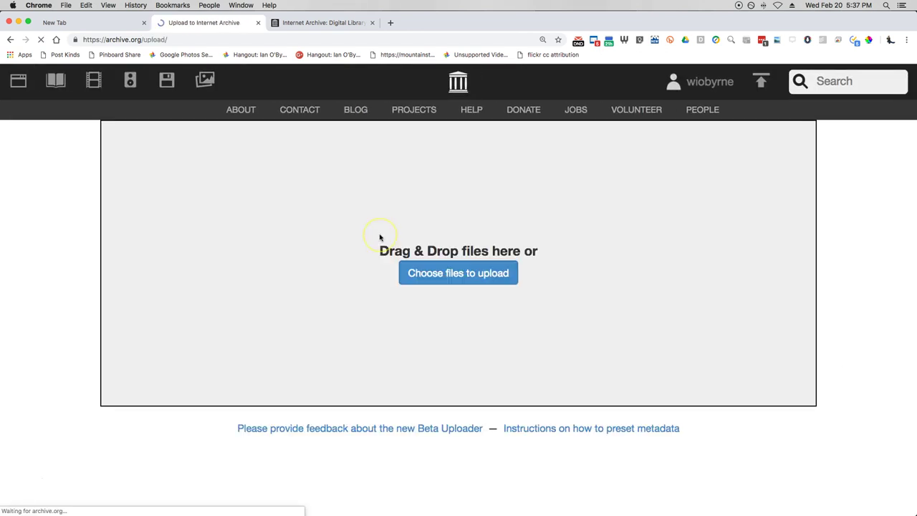
pyautogui.click(353, 267)
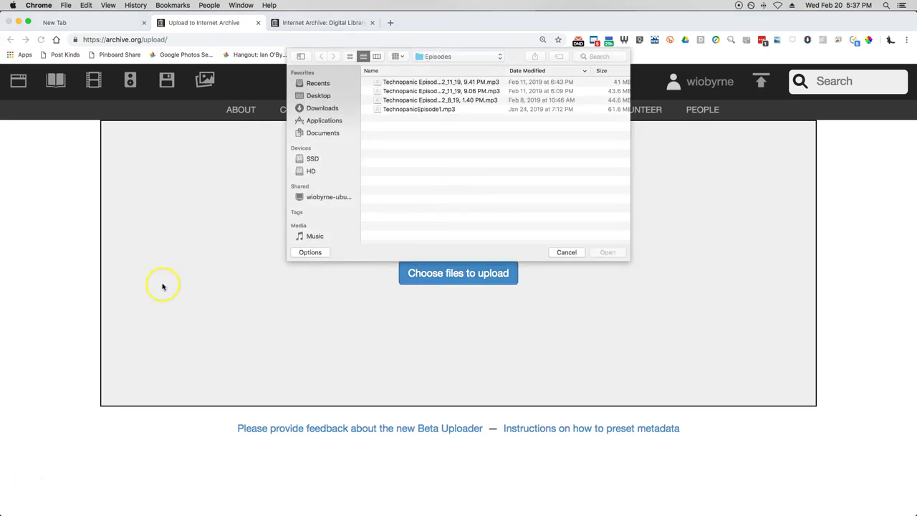
pyautogui.click(559, 251)
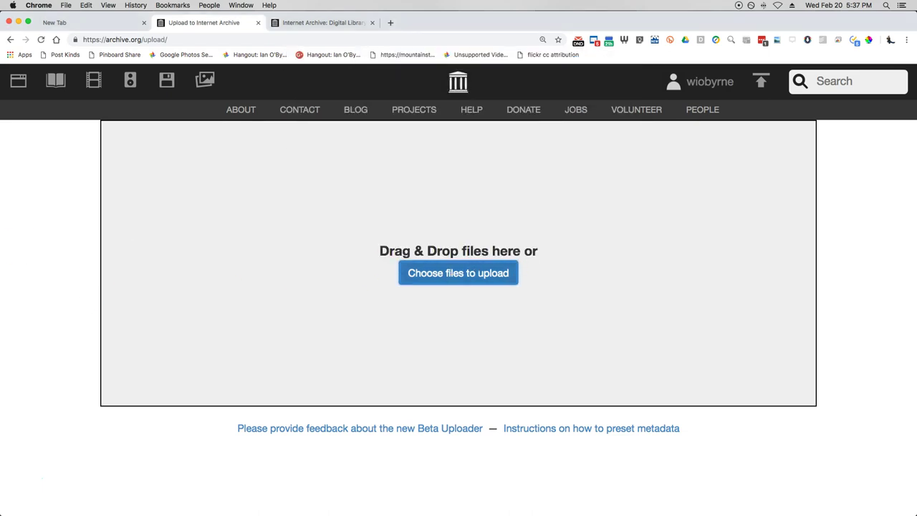
pyautogui.click(16, 179)
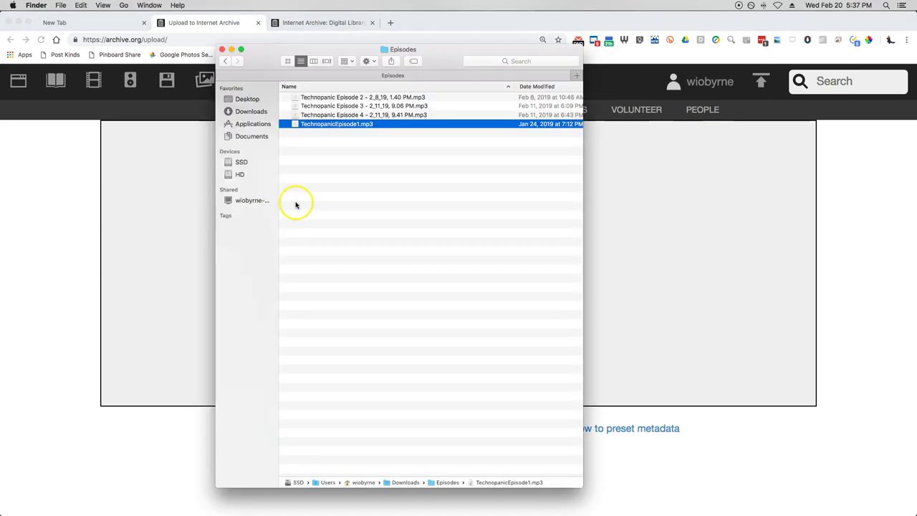
# Inspect the Technopanic Episode 4 and Episode 1 MP3 files, then close the Episodes window
pyautogui.click(335, 115)
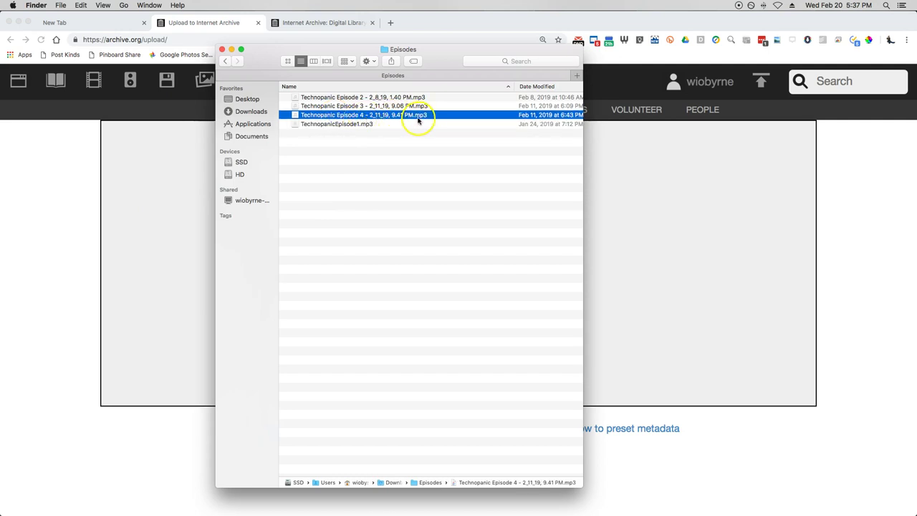
pyautogui.click(371, 125)
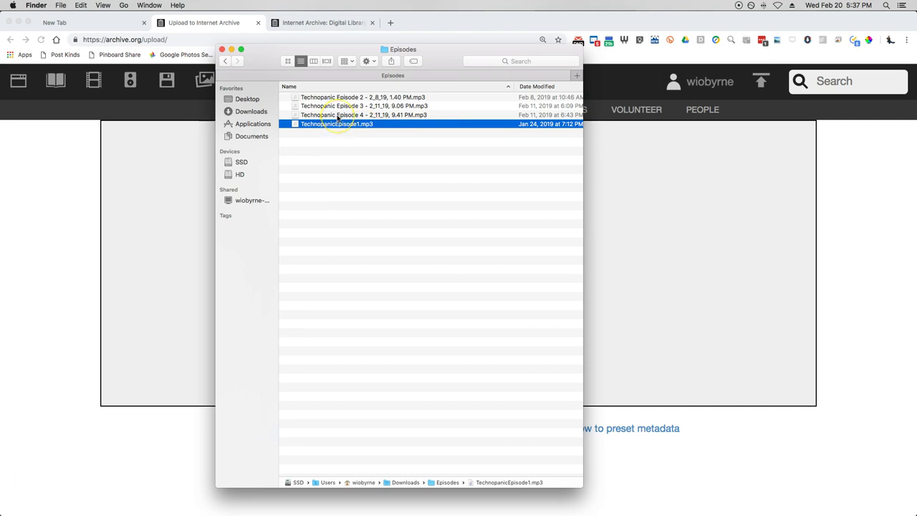
pyautogui.click(222, 49)
pyautogui.click(406, 267)
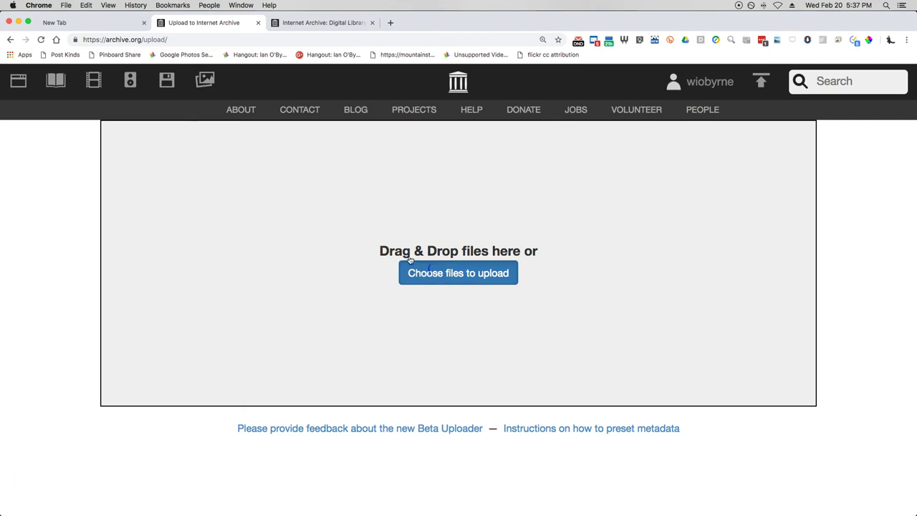
# Attach TechnopanicEpisode1.mp3 and check its title 'Technopanic Episode 1' and matching page URL
pyautogui.click(422, 109)
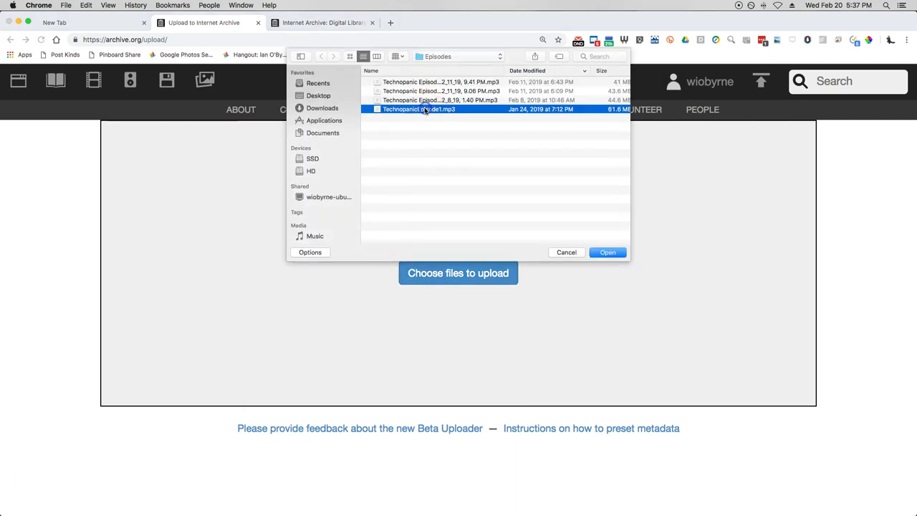
pyautogui.click(607, 252)
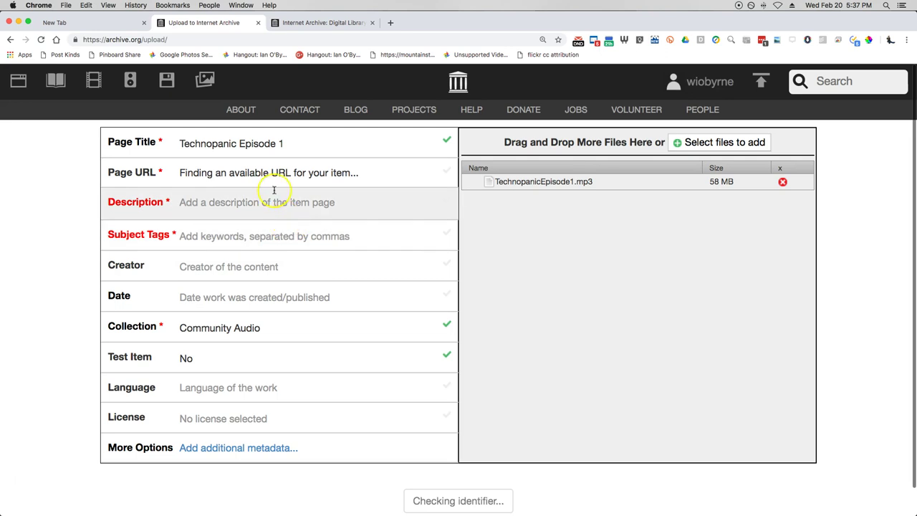
pyautogui.click(266, 144)
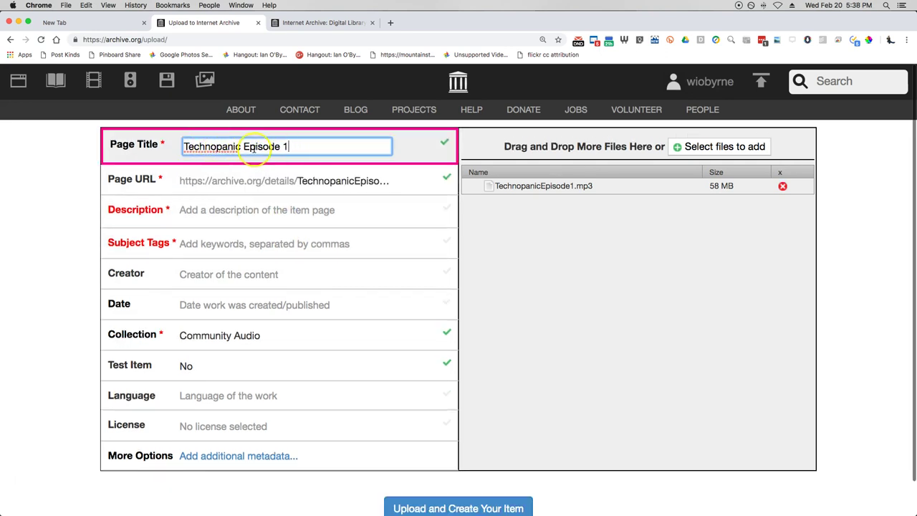
pyautogui.click(231, 180)
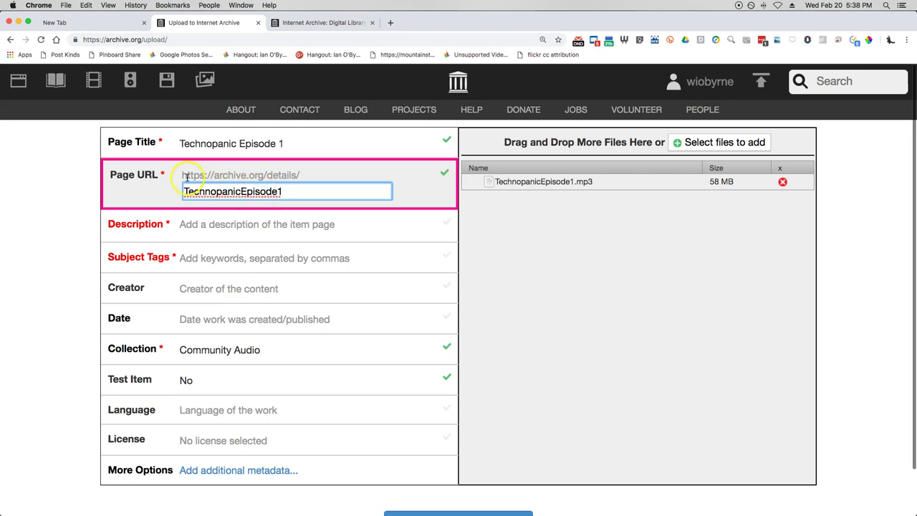
pyautogui.moveTo(183, 175); pyautogui.dragTo(308, 177)
pyautogui.click(293, 190)
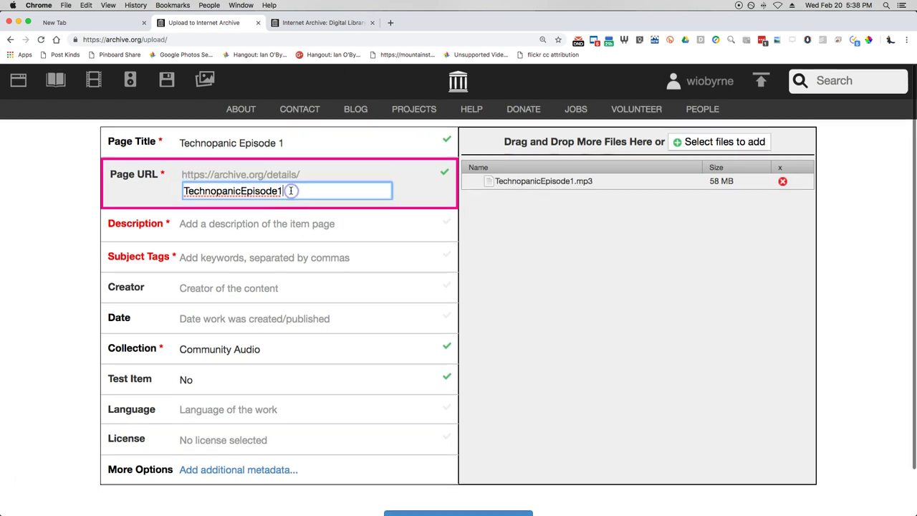
pyautogui.click(276, 224)
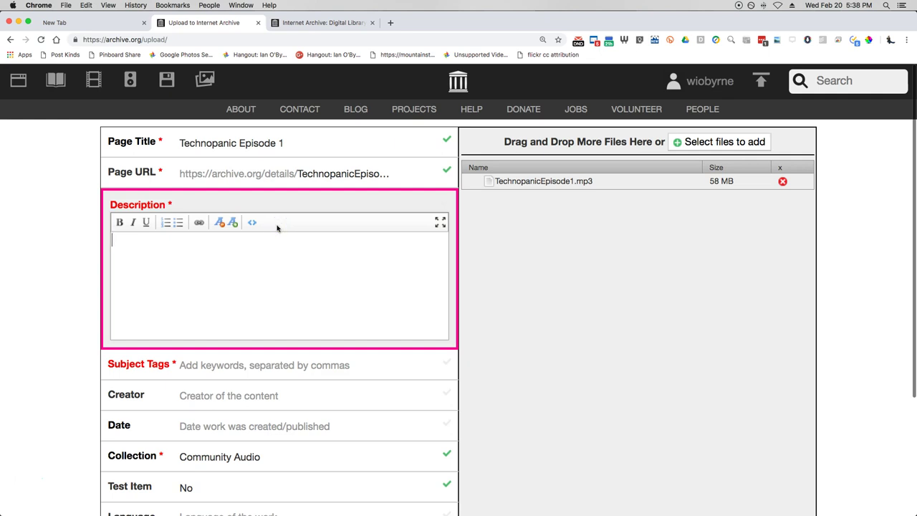
# Describe the item as 'A podcast about technology' and tag it tech, education, podcast
pyautogui.write('A podcast avout')
pyautogui.press('BackSpace')
pyautogui.press('BackSpace')
pyautogui.press('BackSpace')
pyautogui.press('BackSpace')
pyautogui.press('BackSpace')
pyautogui.write('about technology.')
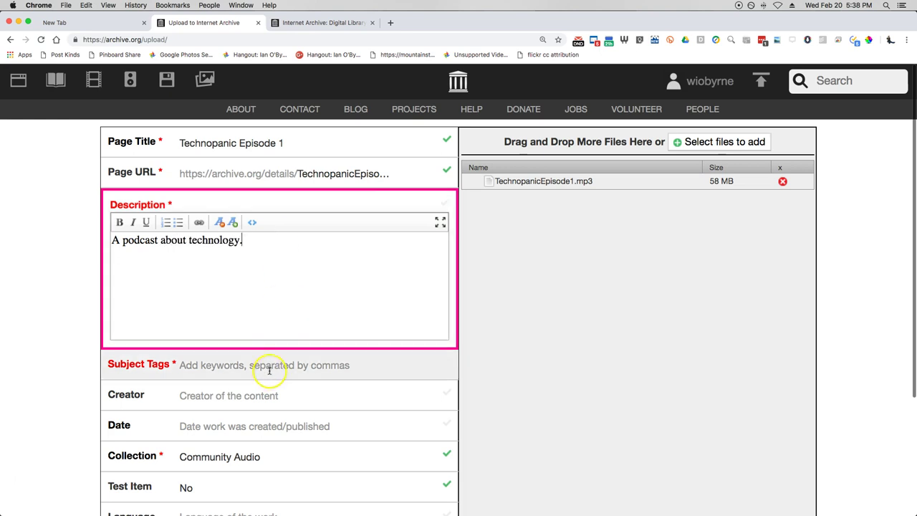
pyautogui.click(266, 365)
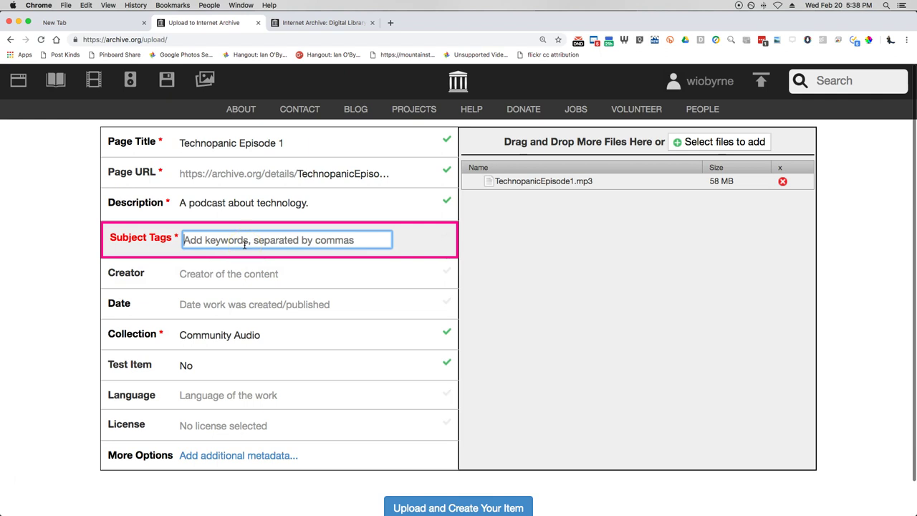
pyautogui.write('tech, ')
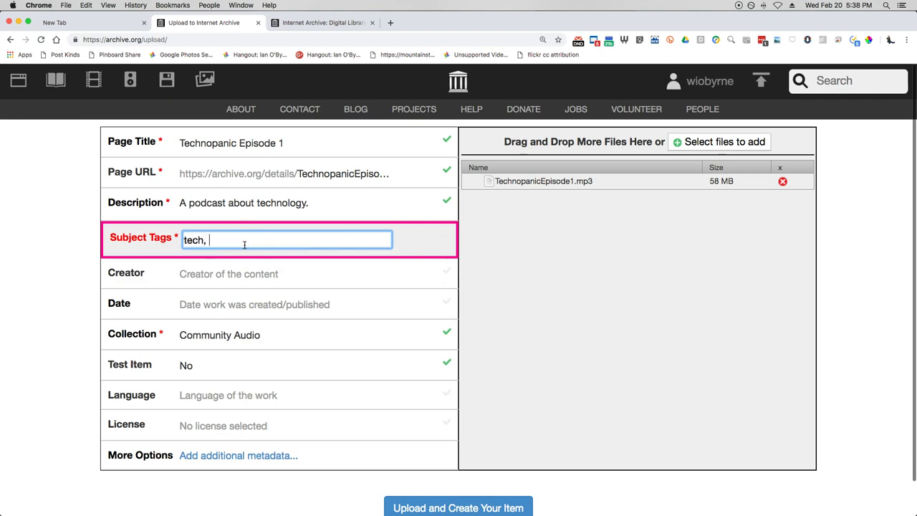
pyautogui.write('education, podcastast')
# Enter the creator's name and set the item date to 2019-02-20
pyautogui.click(230, 272)
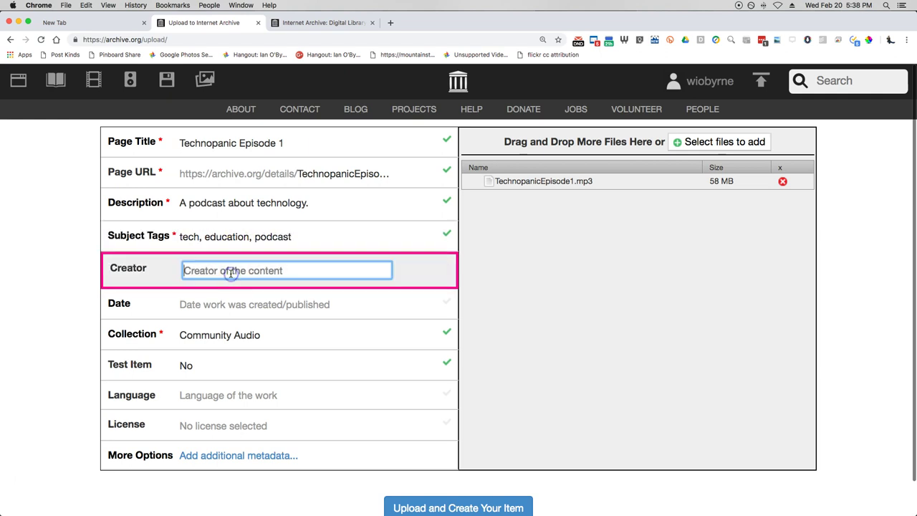
pyautogui.write("Ian O'Byrne")
pyautogui.click(257, 301)
pyautogui.write('2019')
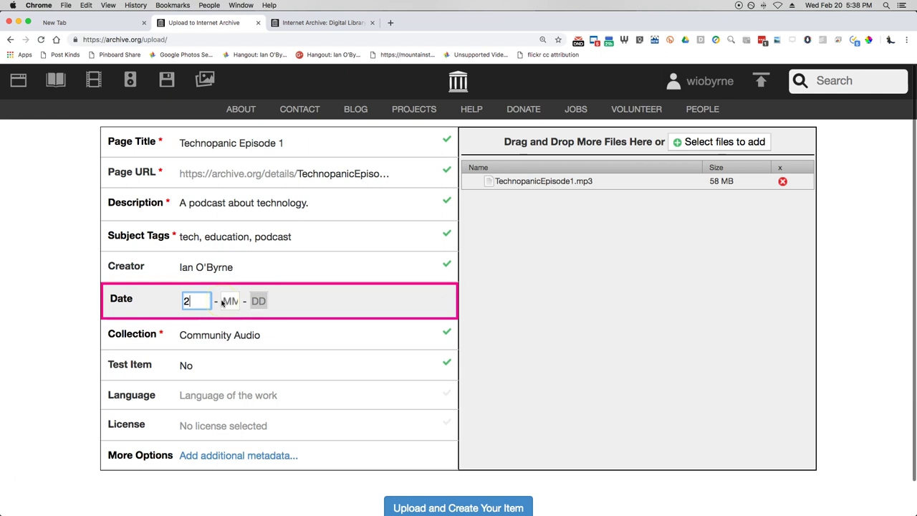
pyautogui.click(223, 302)
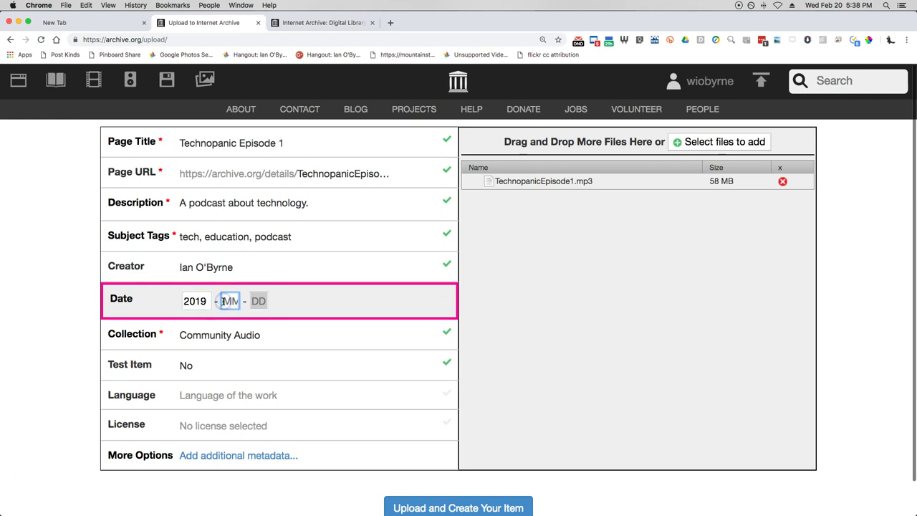
pyautogui.write('02')
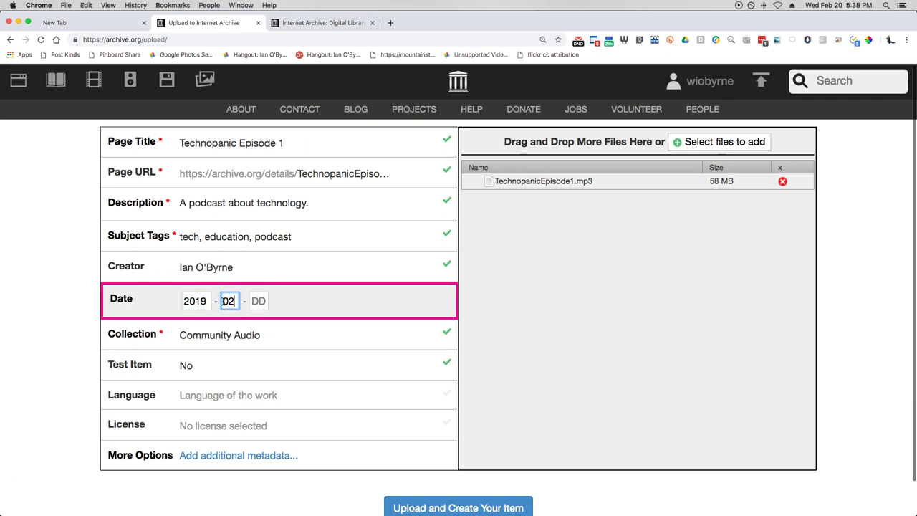
pyautogui.click(259, 301)
pyautogui.write('2')
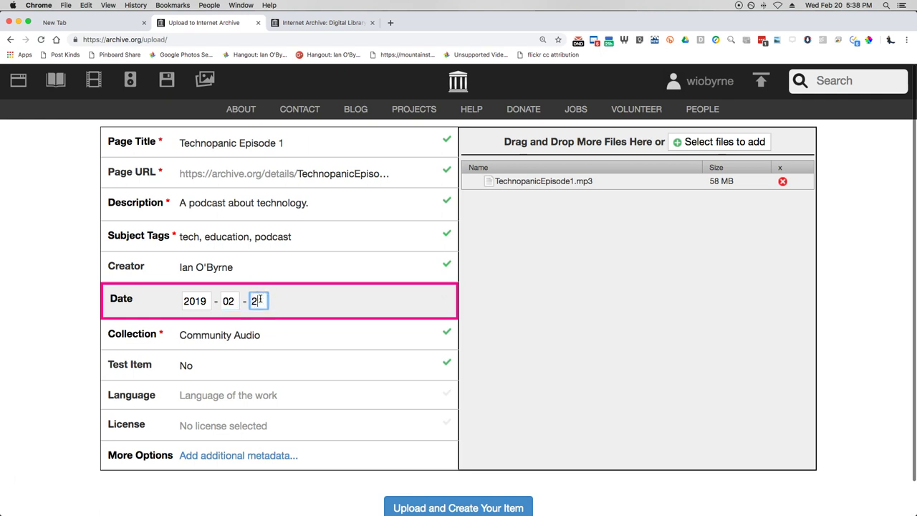
pyautogui.write('0')
# Keep Community Audio as the item's collection
pyautogui.click(245, 332)
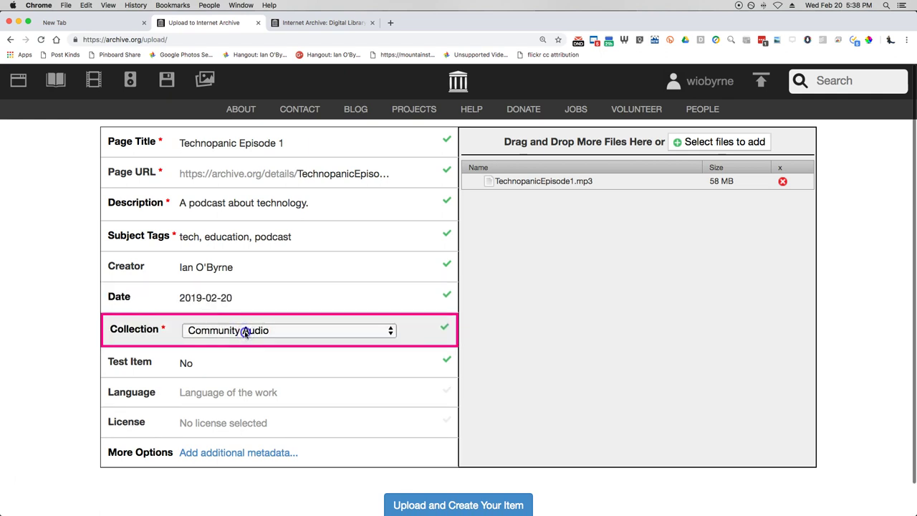
pyautogui.click(246, 333)
pyautogui.click(65, 339)
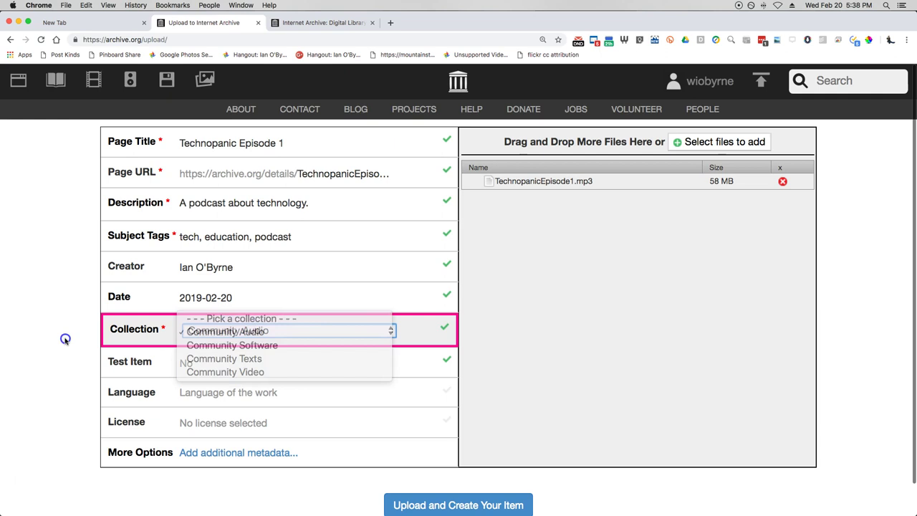
pyautogui.click(188, 362)
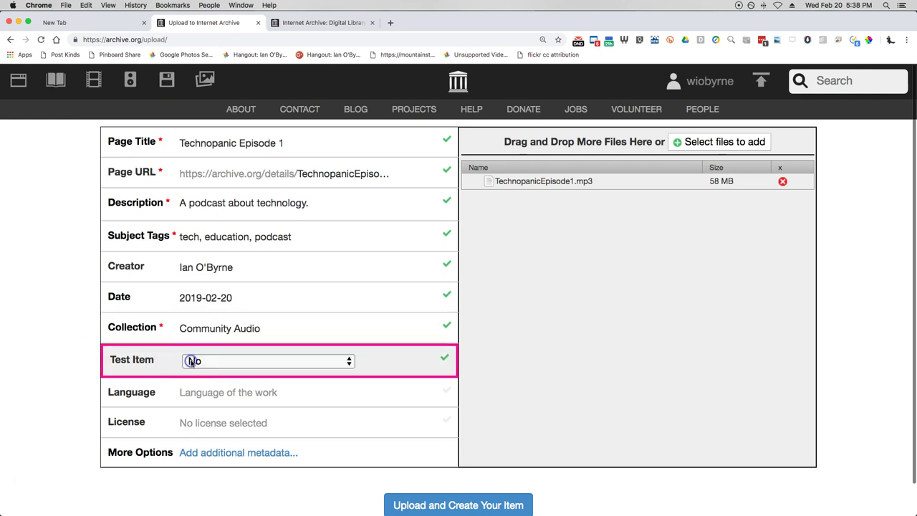
pyautogui.click(195, 362)
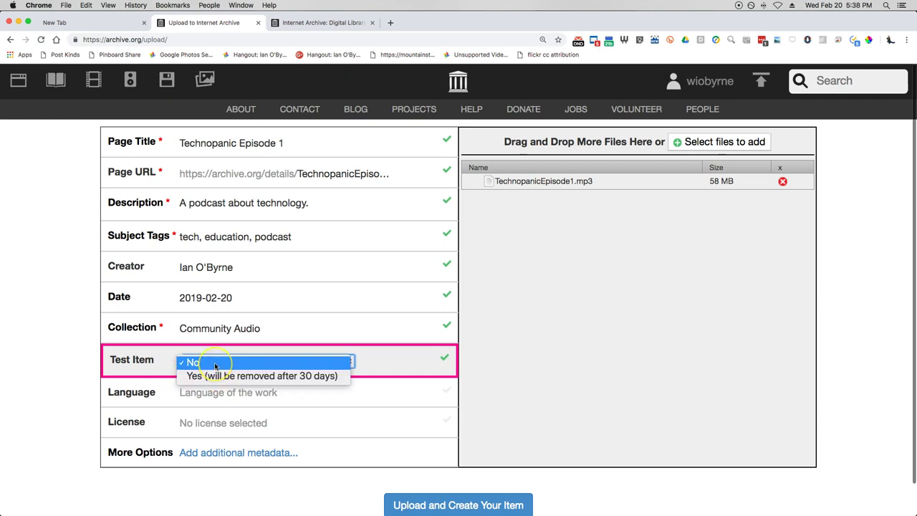
# Leave Test Item set to No and choose English as the language
pyautogui.click(54, 362)
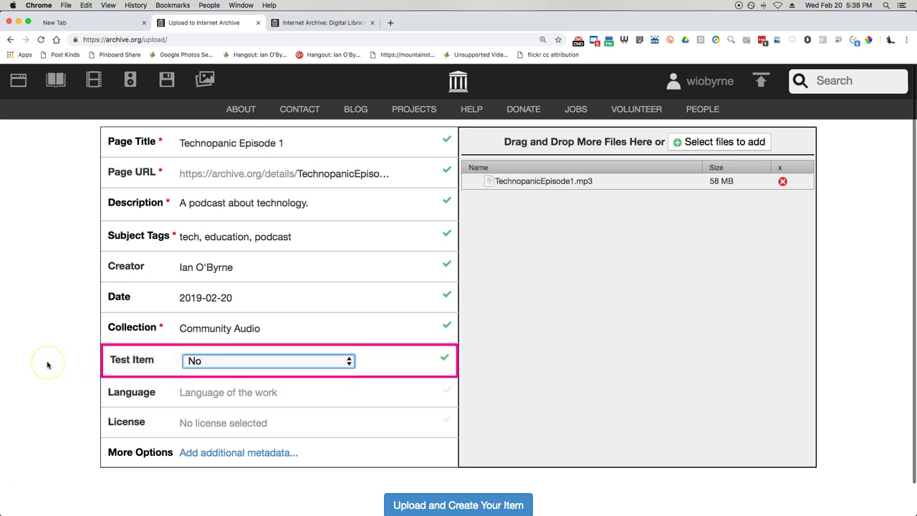
pyautogui.scroll(-1, 48, 366)
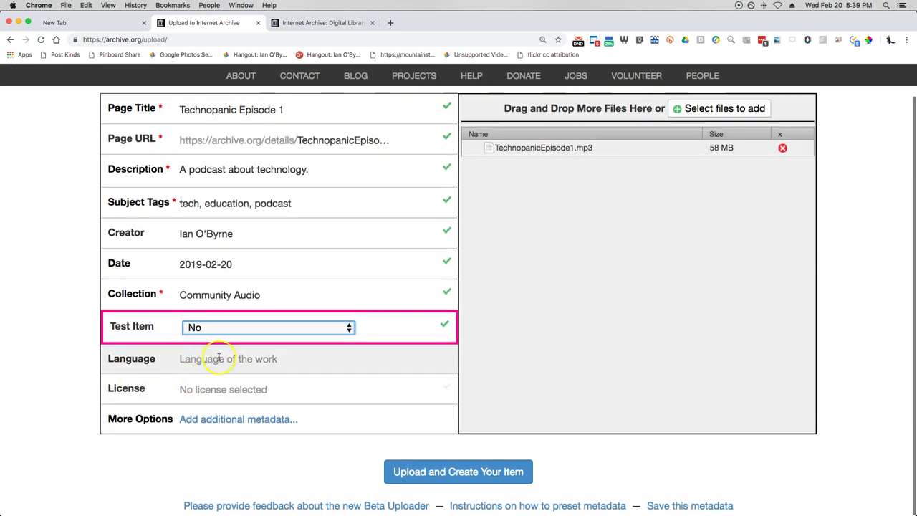
pyautogui.click(216, 355)
pyautogui.click(212, 370)
pyautogui.press('Down')
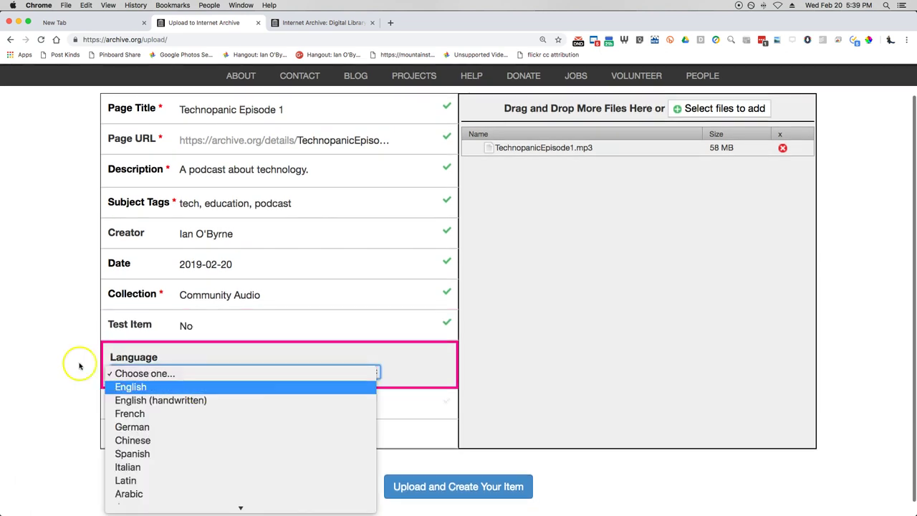
pyautogui.press('Return')
pyautogui.click(172, 405)
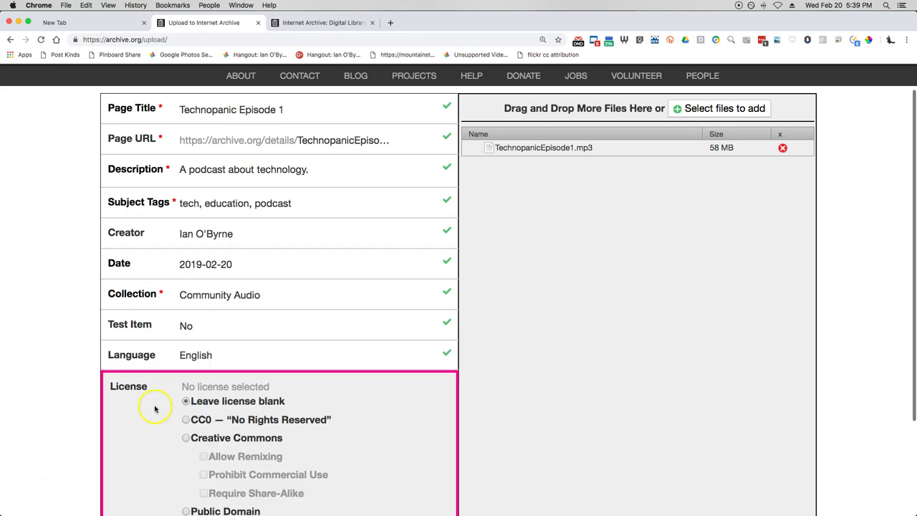
# Choose a Creative Commons Attribution license with remixing allowed and share-alike left off
pyautogui.scroll(-4, 155, 409)
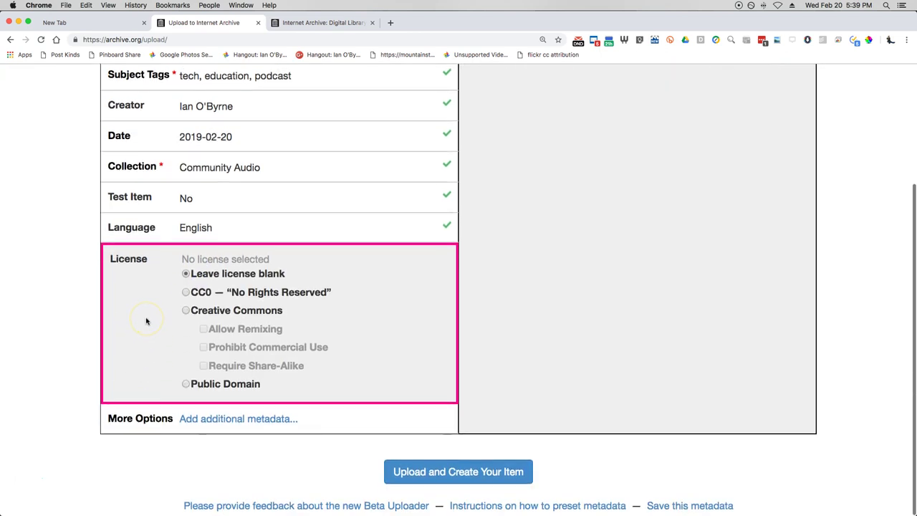
pyautogui.click(142, 298)
pyautogui.click(187, 310)
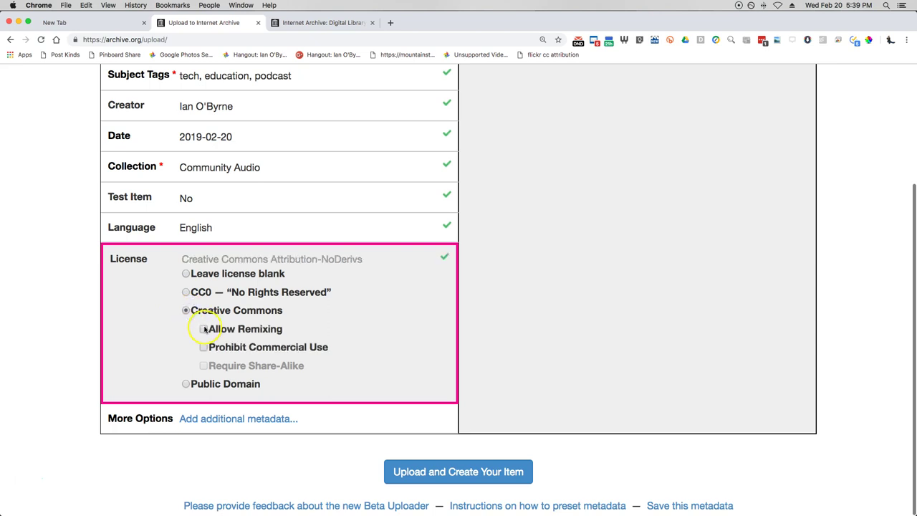
pyautogui.click(204, 329)
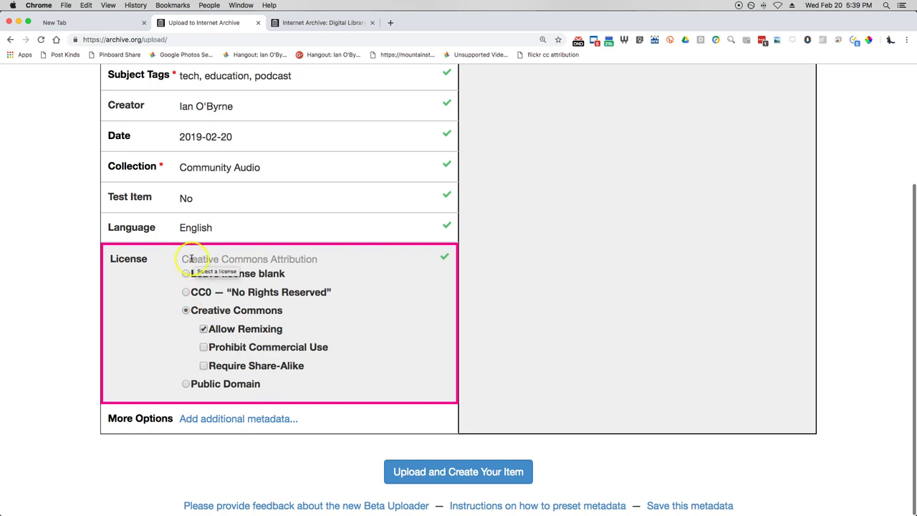
pyautogui.moveTo(182, 259); pyautogui.dragTo(323, 260)
pyautogui.click(141, 312)
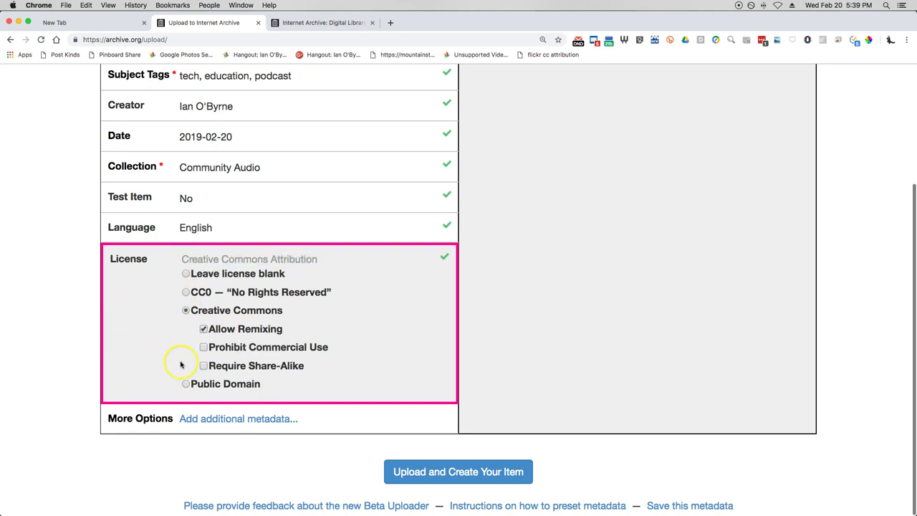
pyautogui.click(204, 366)
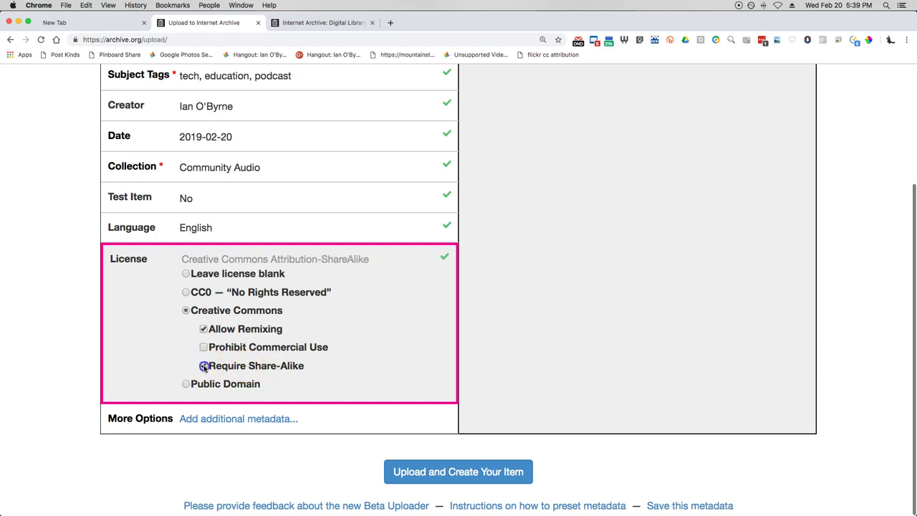
pyautogui.click(204, 366)
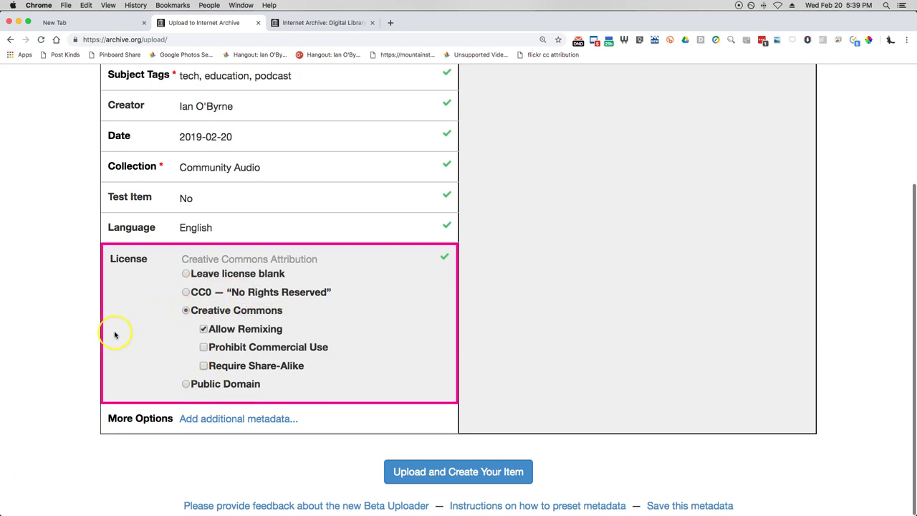
pyautogui.click(202, 419)
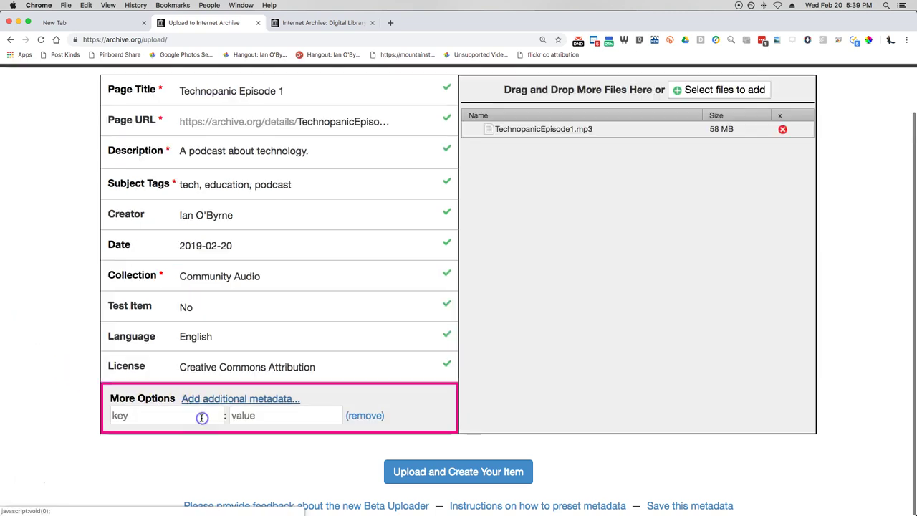
# Remove the extra metadata row, start Upload and Create Your Item, then close the tab and confirm Leave
pyautogui.click(363, 416)
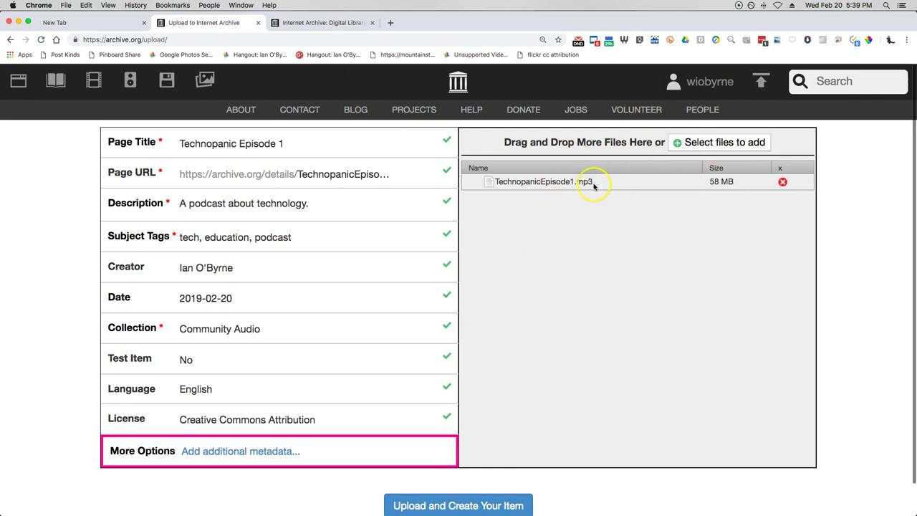
pyautogui.scroll(-1, 594, 186)
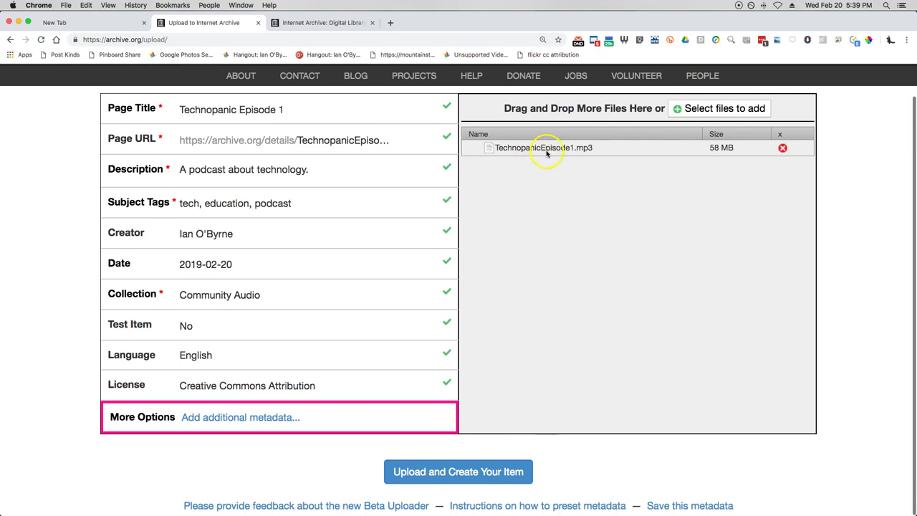
pyautogui.scroll(1, 543, 158)
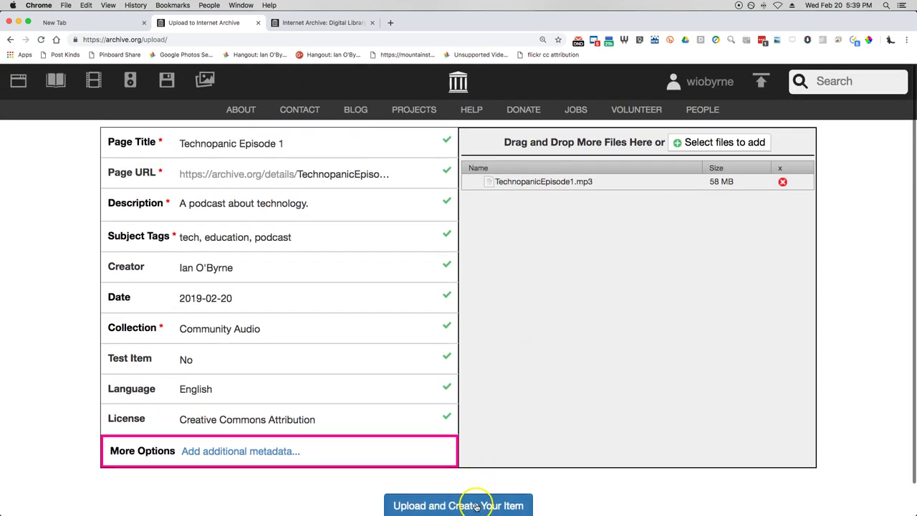
pyautogui.click(475, 506)
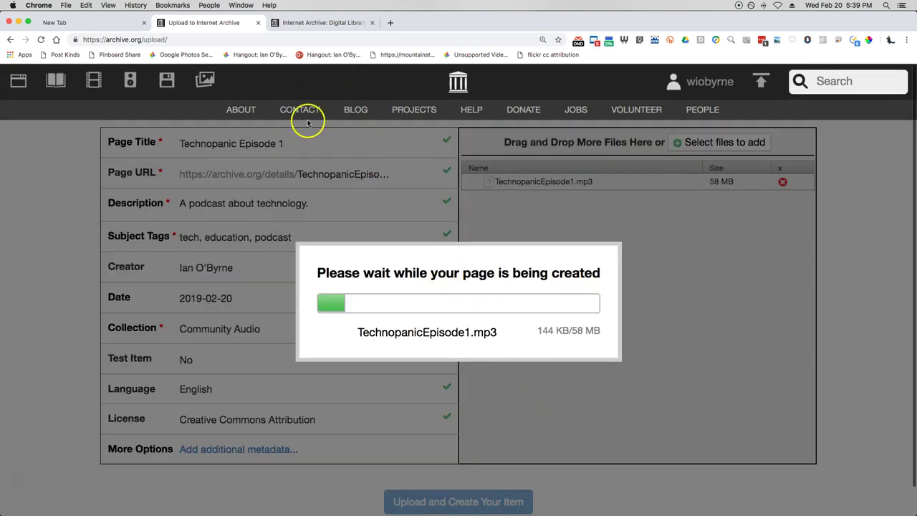
pyautogui.click(258, 23)
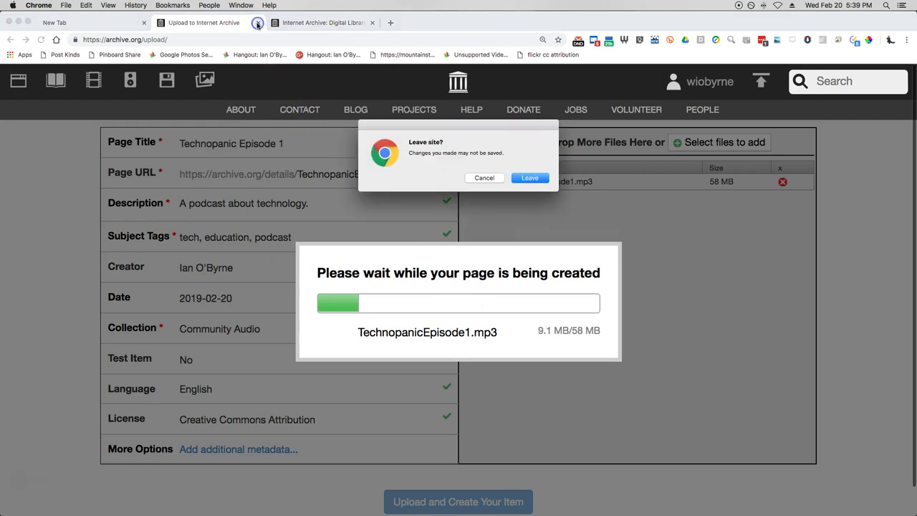
pyautogui.click(517, 181)
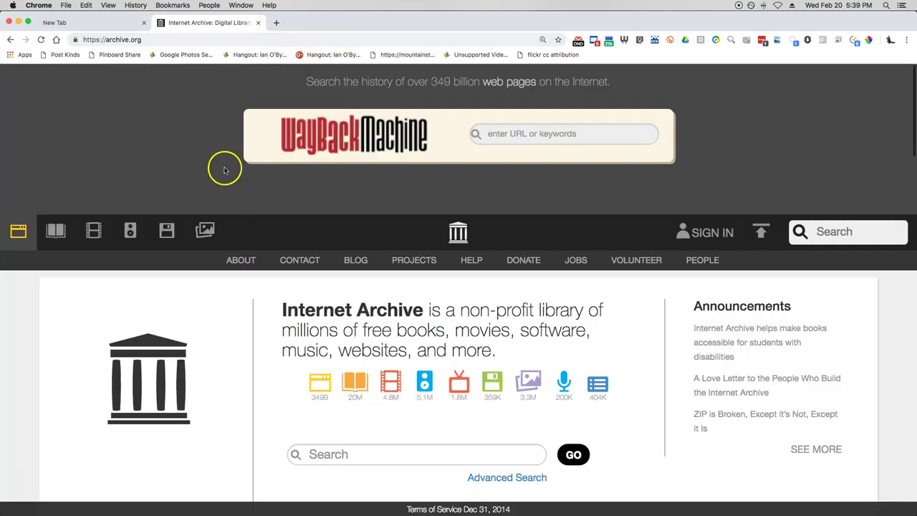
# Sign in to the archive account and go to its uploads page
pyautogui.click(721, 235)
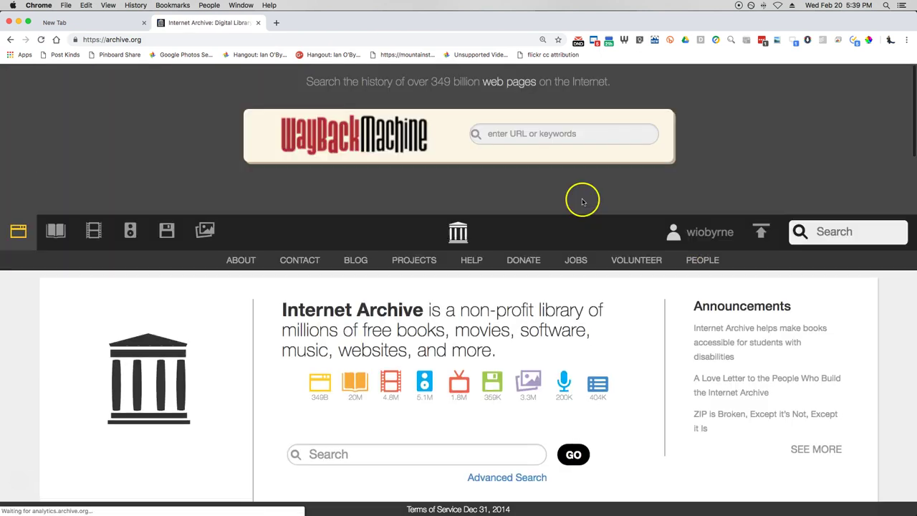
pyautogui.click(700, 232)
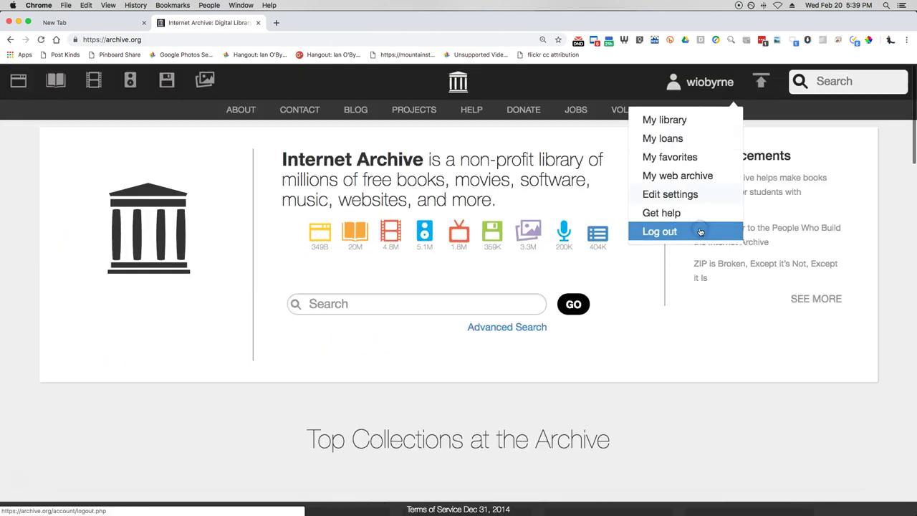
pyautogui.click(664, 120)
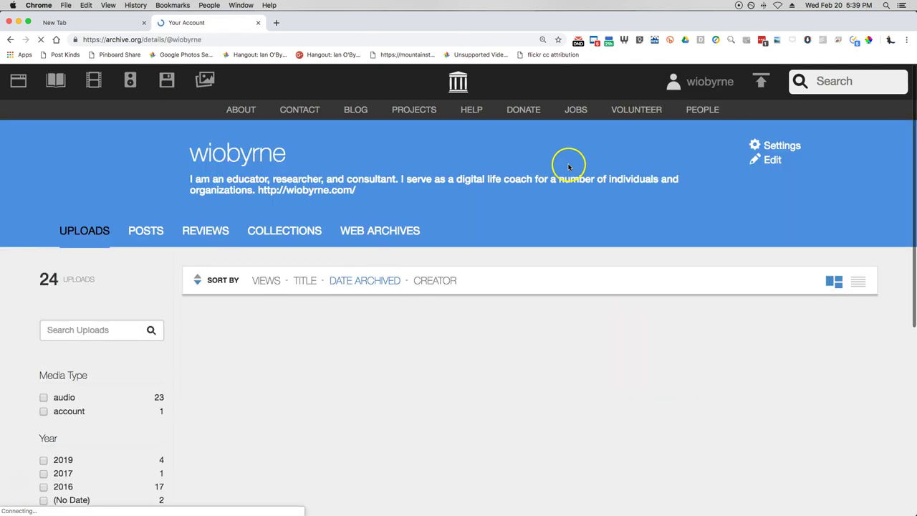
# Open the Technopanic Podcast #1 item from the uploads grid
pyautogui.scroll(-3, 360, 296)
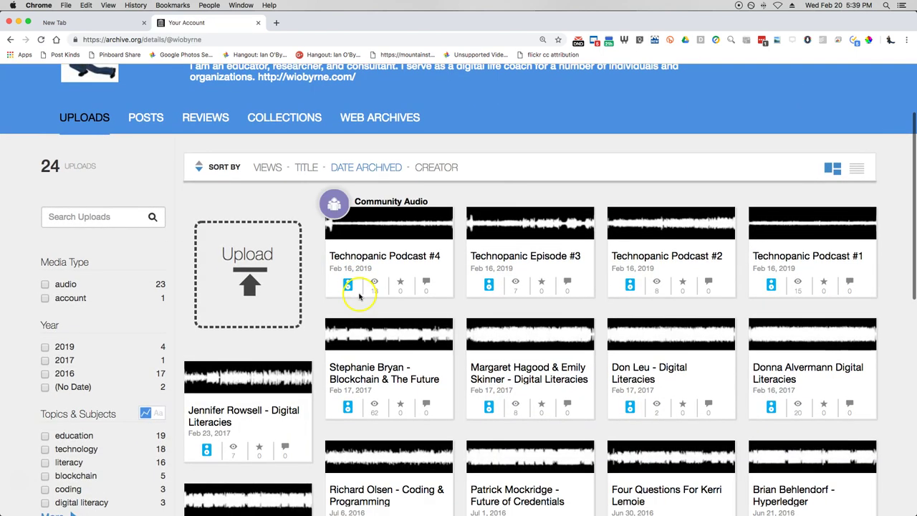
pyautogui.click(473, 263)
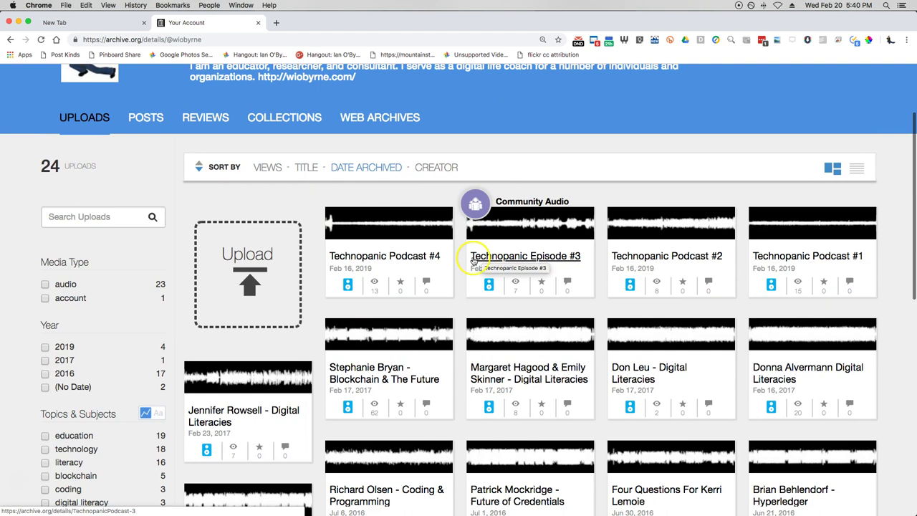
pyautogui.click(764, 256)
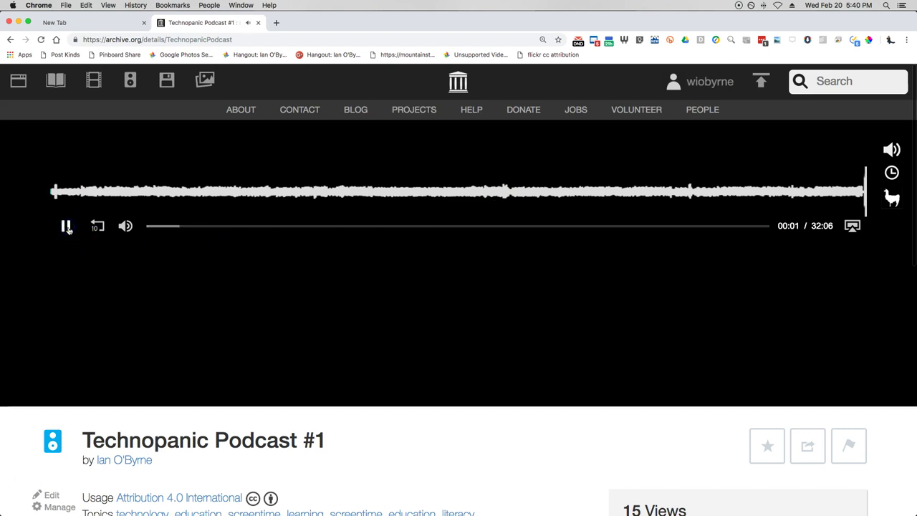
# Pause the episode at 00:02 and scroll down to the license, topics and description
pyautogui.click(165, 270)
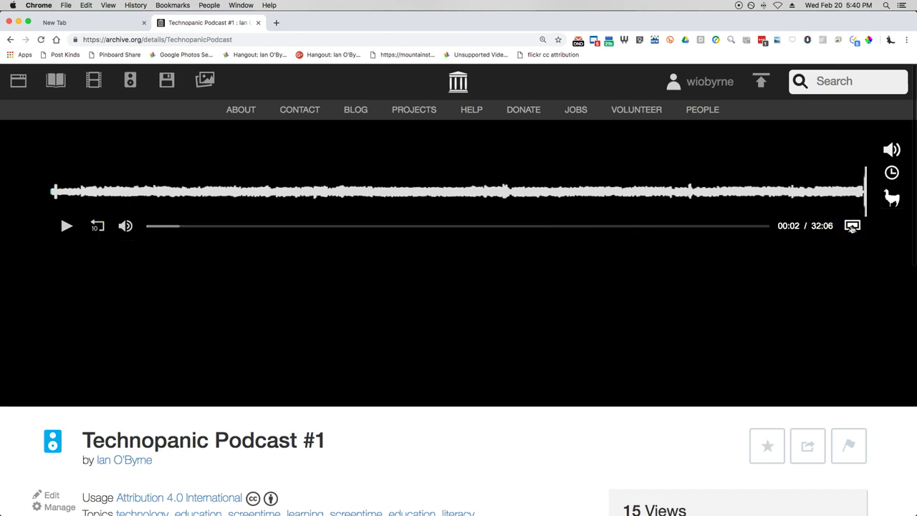
pyautogui.click(852, 226)
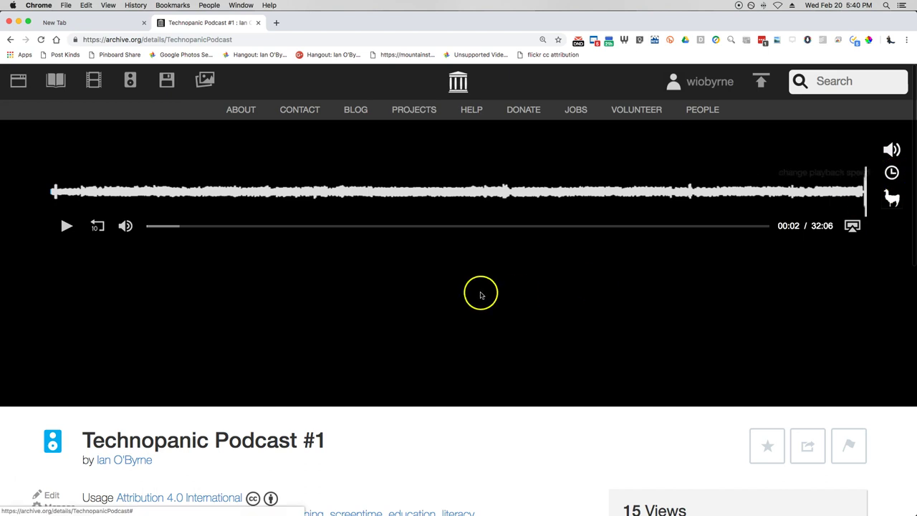
pyautogui.scroll(-3, 483, 294)
pyautogui.scroll(-5, 483, 294)
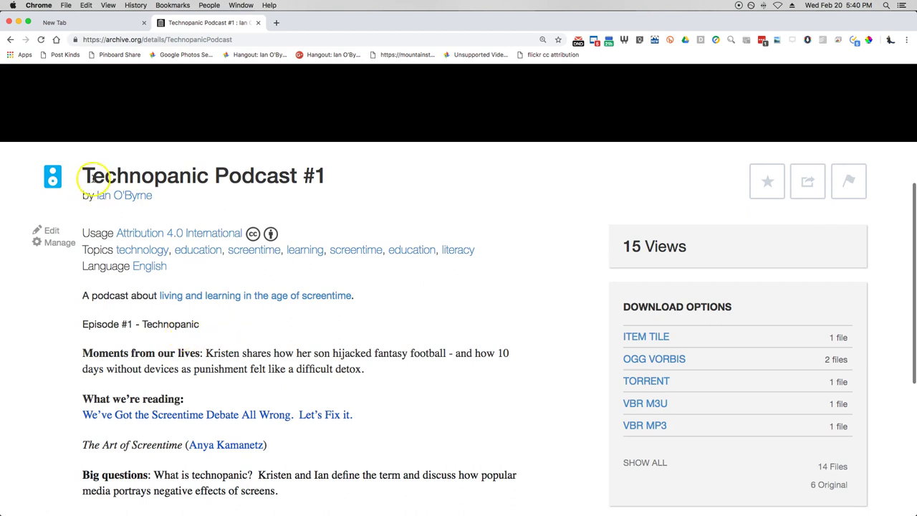
pyautogui.moveTo(93, 176); pyautogui.dragTo(320, 176)
pyautogui.click(215, 200)
pyautogui.scroll(-1, 100, 279)
pyautogui.moveTo(77, 257); pyautogui.dragTo(309, 447)
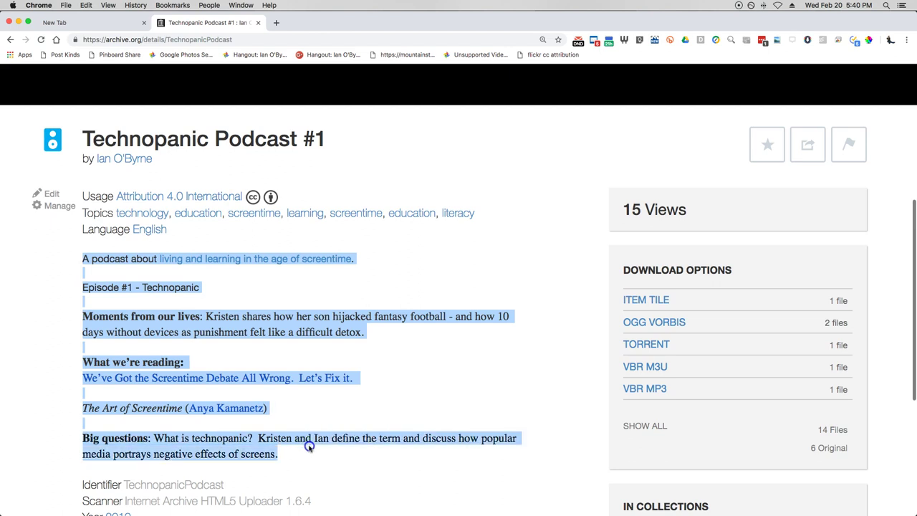
pyautogui.click(311, 419)
pyautogui.scroll(-5, 311, 419)
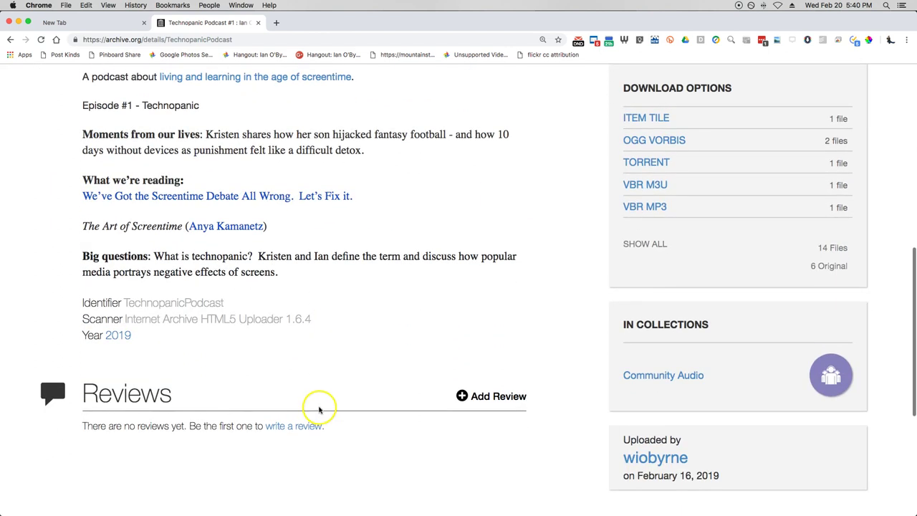
pyautogui.scroll(5, 319, 410)
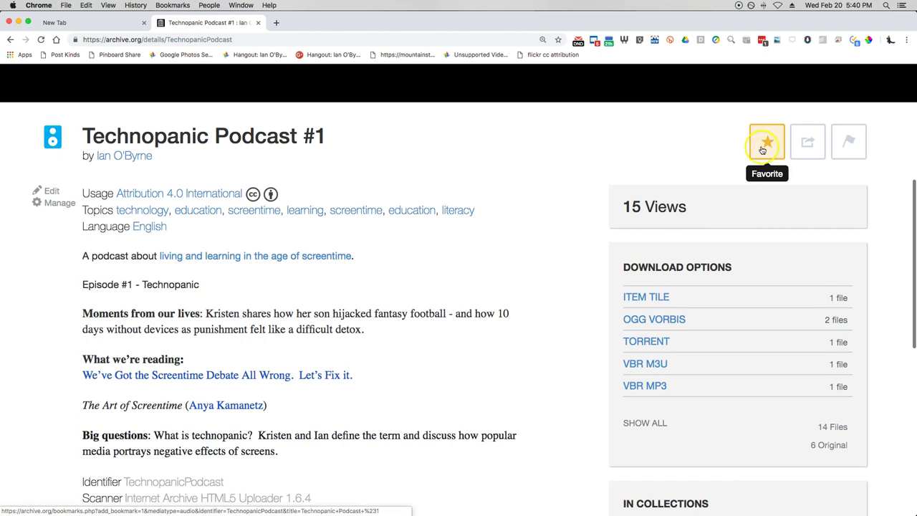
pyautogui.click(806, 141)
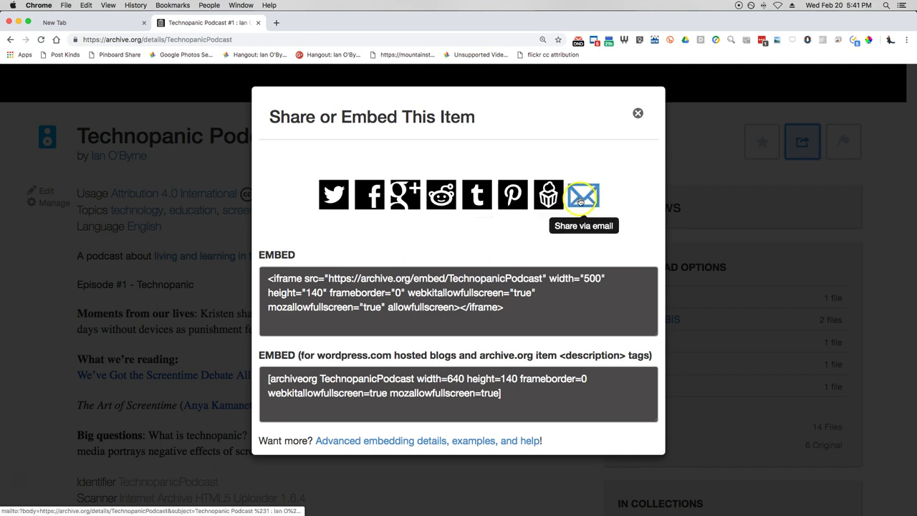
pyautogui.click(637, 114)
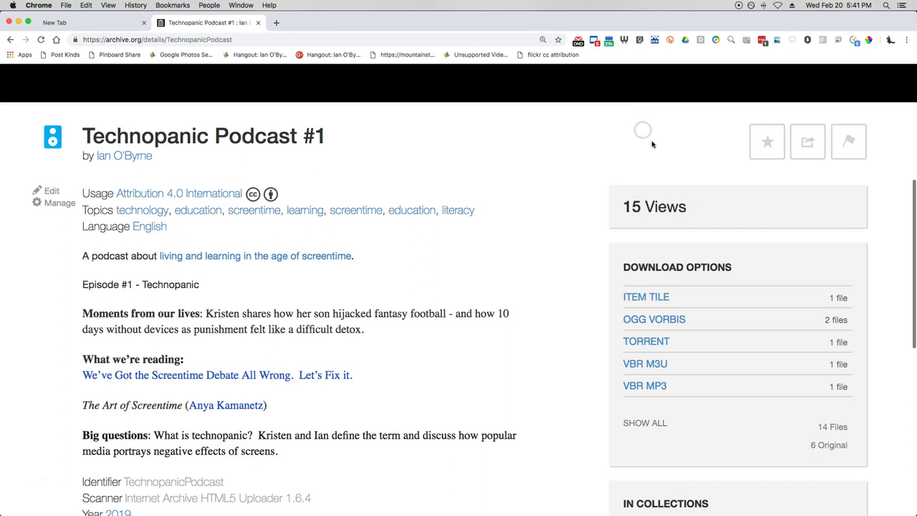
pyautogui.click(842, 144)
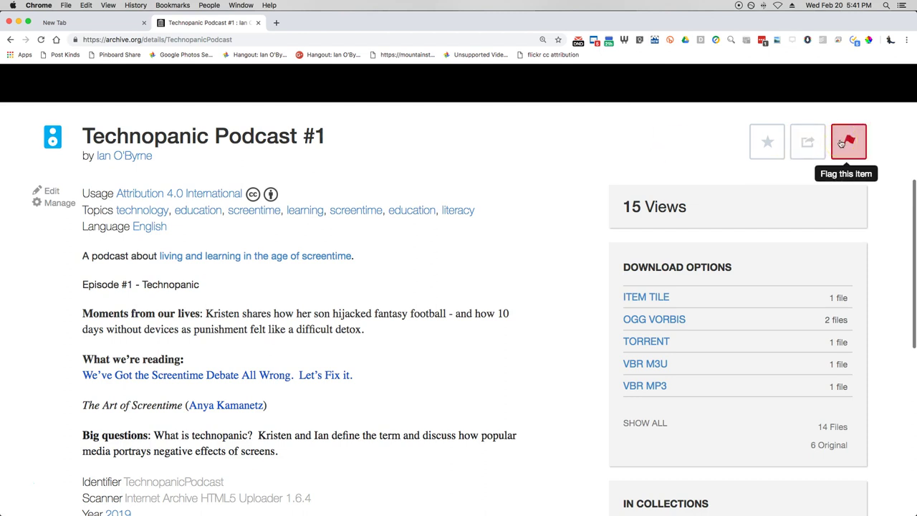
pyautogui.click(552, 208)
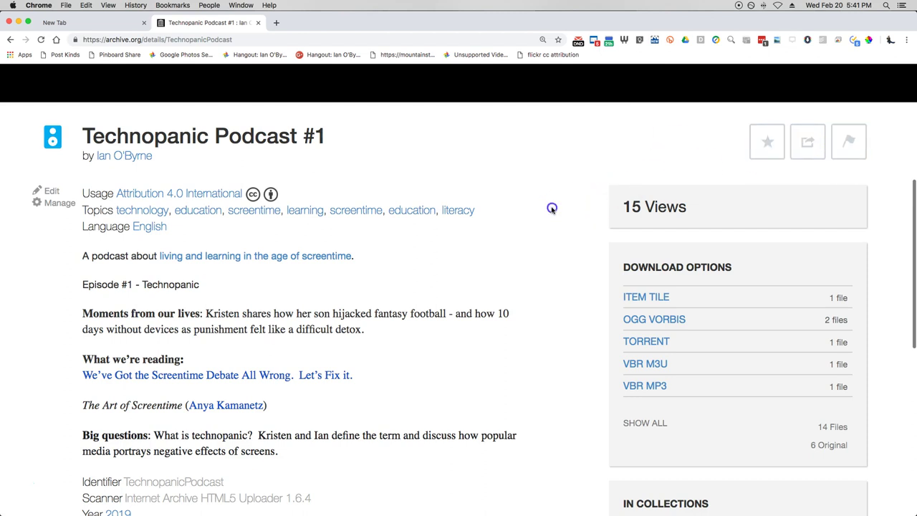
# Browse the Technopanic Podcast #1 item's download options
pyautogui.scroll(-5, 528, 307)
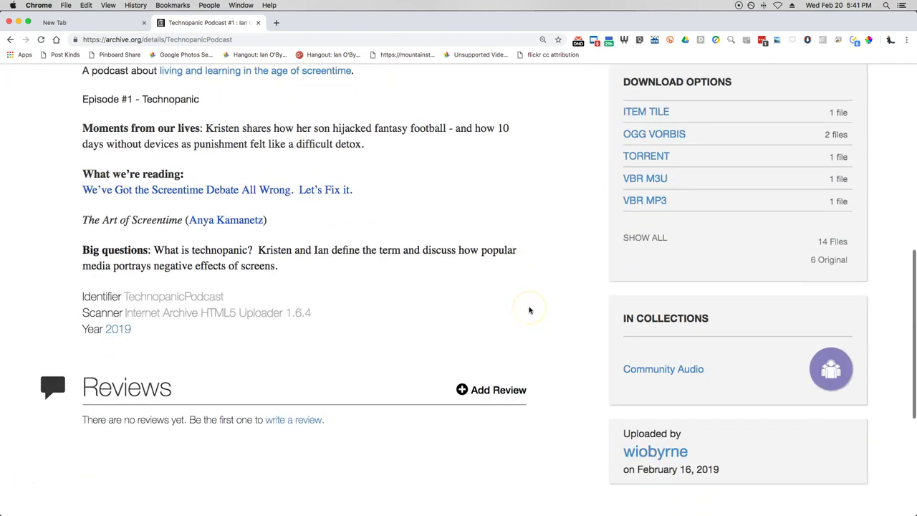
pyautogui.scroll(3, 529, 309)
pyautogui.scroll(1, 529, 310)
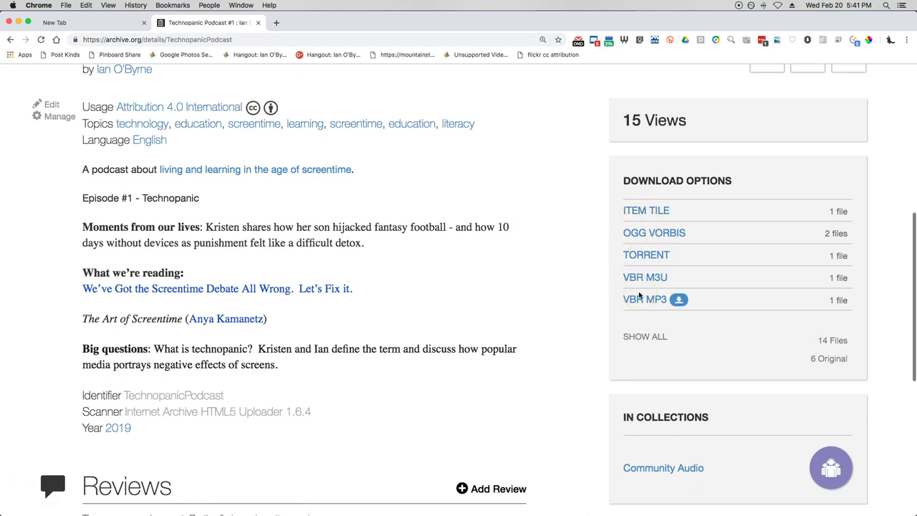
pyautogui.click(570, 301)
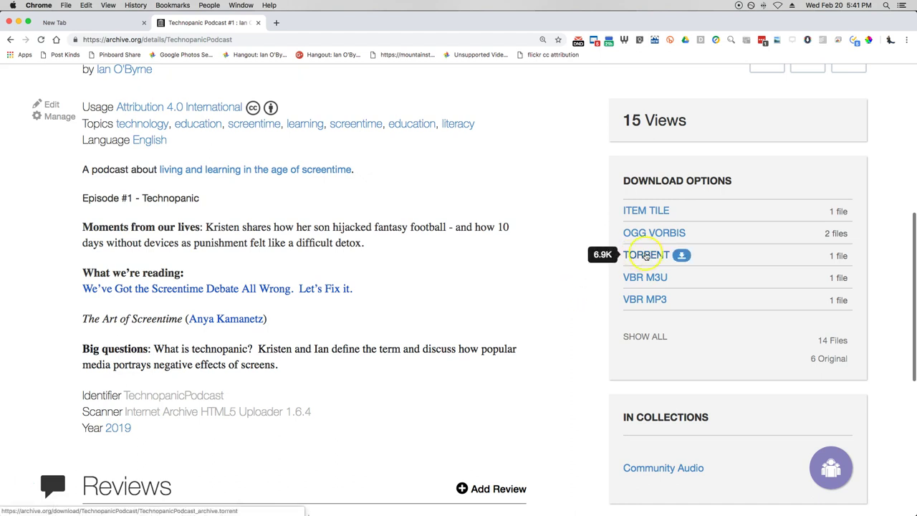
pyautogui.click(611, 261)
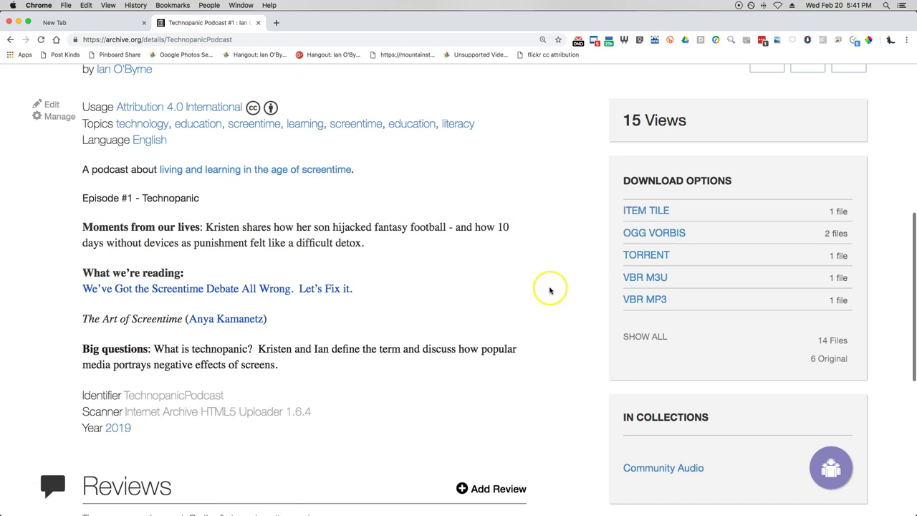
# Open the TechnopanicPodcast Edit Item page from the Edit link beside the details
pyautogui.scroll(5, 630, 282)
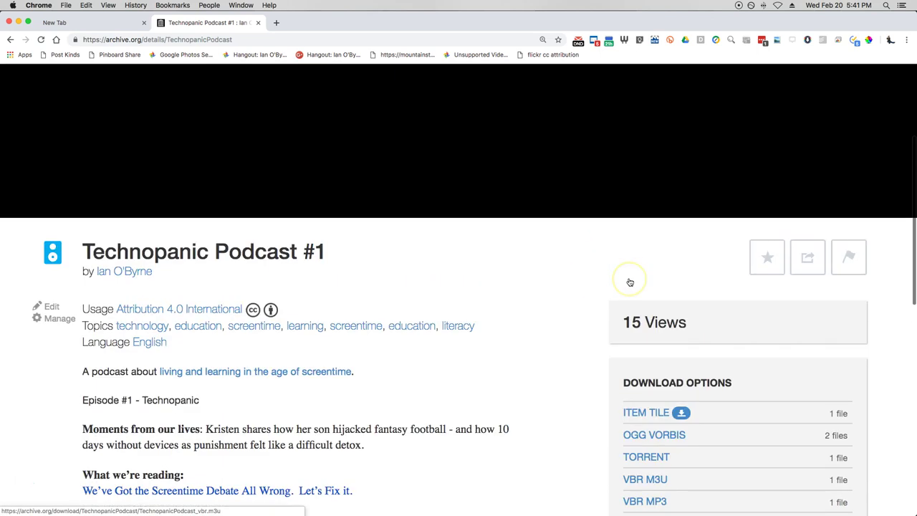
pyautogui.scroll(1, 630, 282)
pyautogui.scroll(-1, 629, 280)
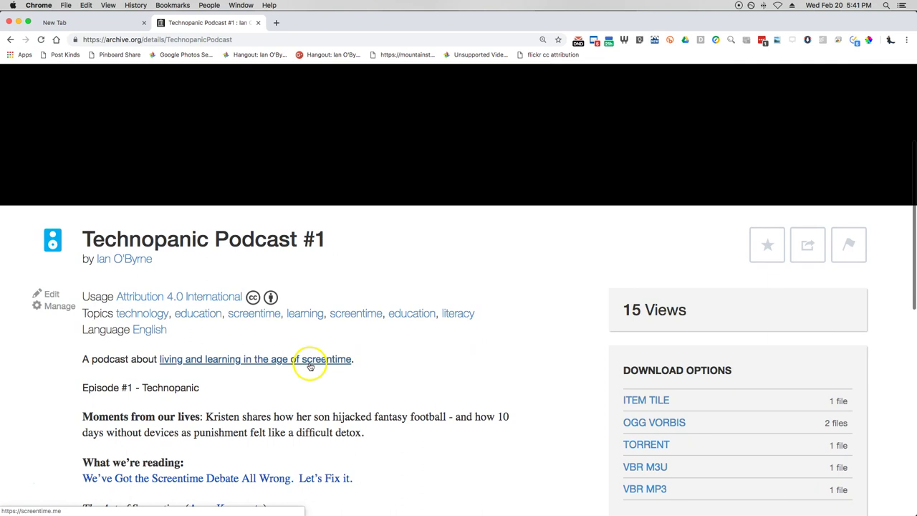
pyautogui.scroll(-1, 299, 387)
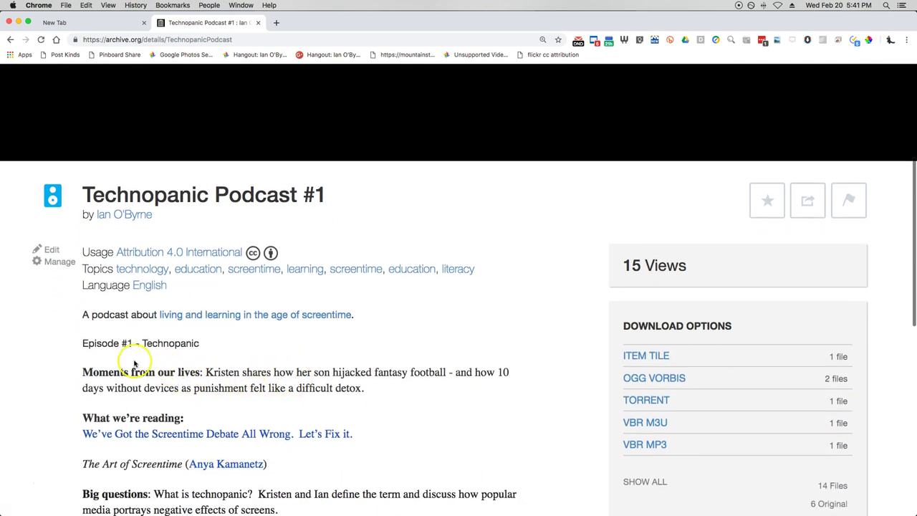
pyautogui.click(65, 309)
pyautogui.click(47, 251)
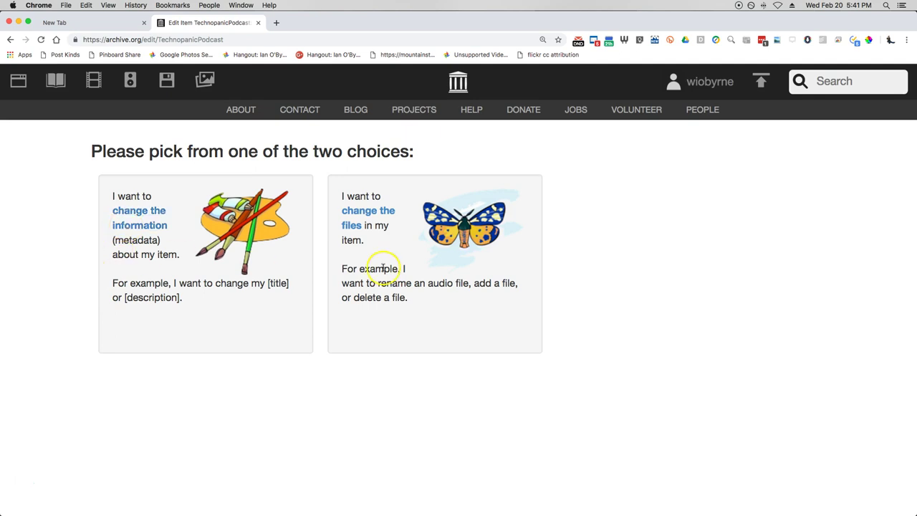
pyautogui.click(138, 219)
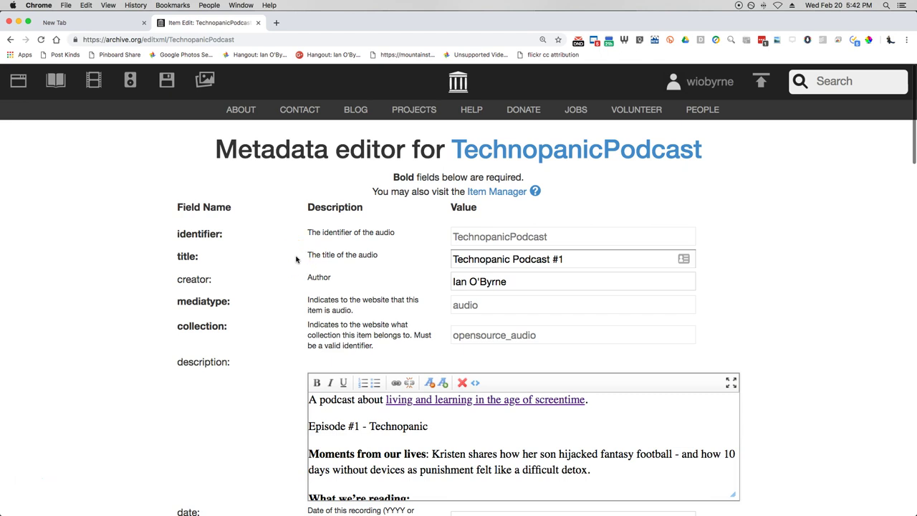
pyautogui.click(497, 191)
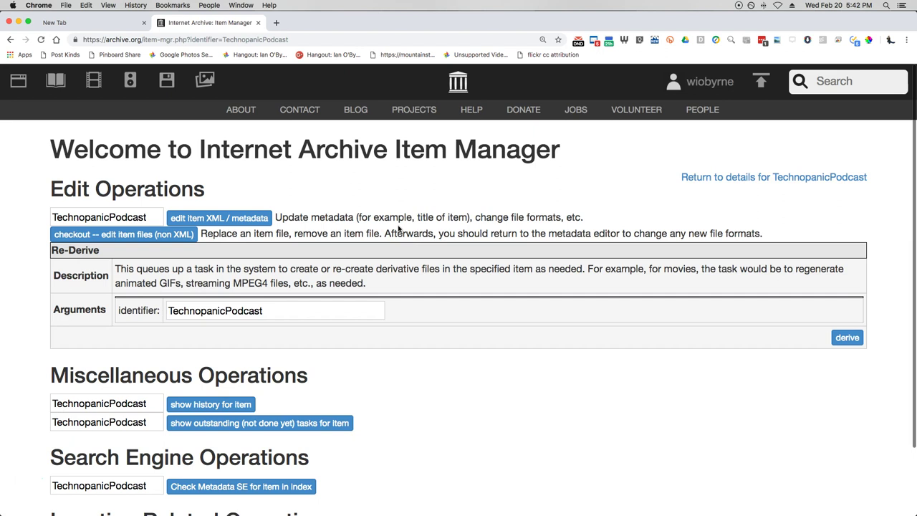
pyautogui.click(10, 40)
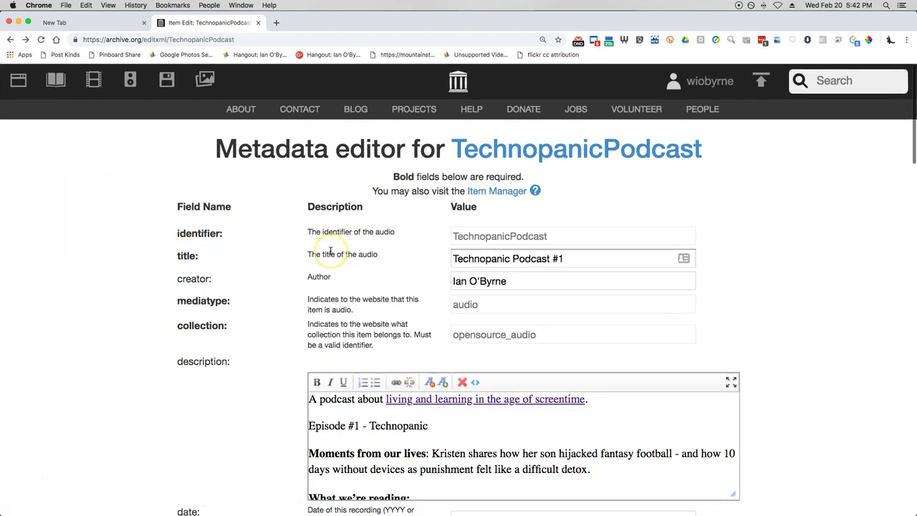
pyautogui.scroll(-3, 344, 250)
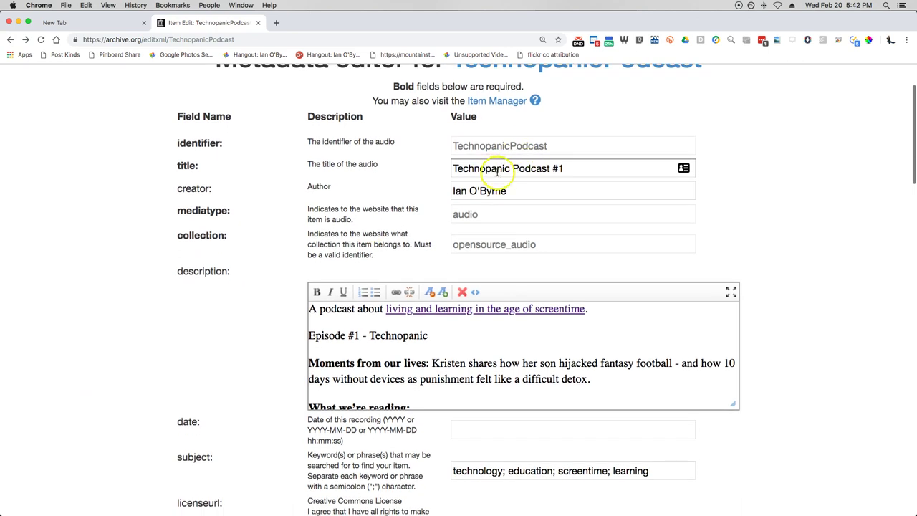
pyautogui.scroll(-3, 401, 187)
pyautogui.scroll(-1, 401, 172)
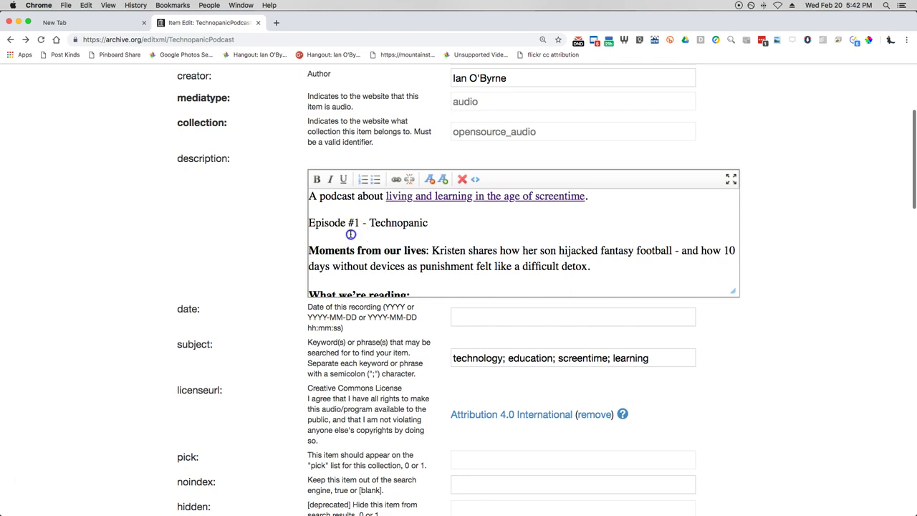
pyautogui.scroll(-5, 242, 230)
pyautogui.scroll(5, 242, 234)
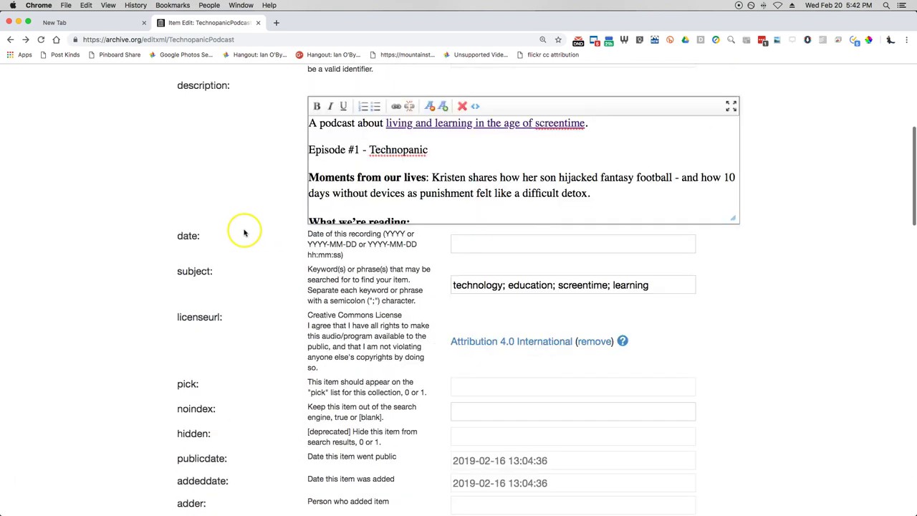
pyautogui.click(374, 225)
pyautogui.scroll(-3, 287, 231)
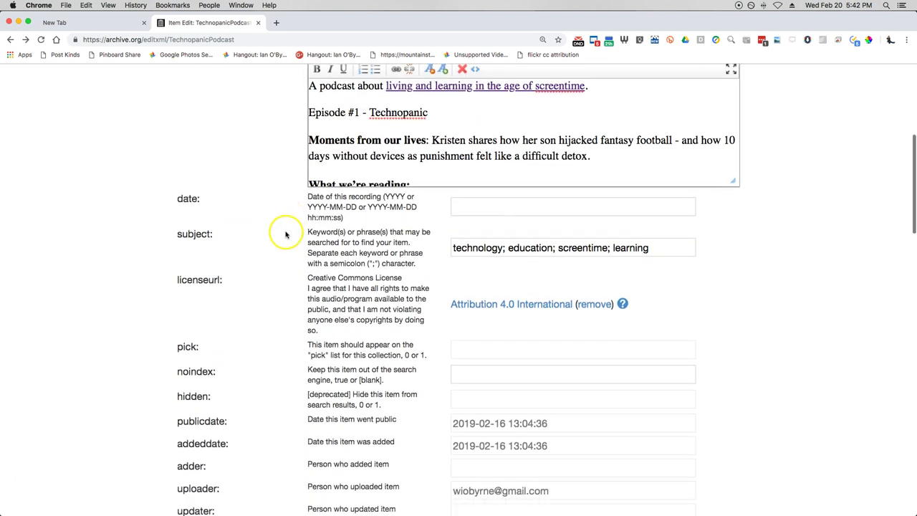
pyautogui.click(462, 209)
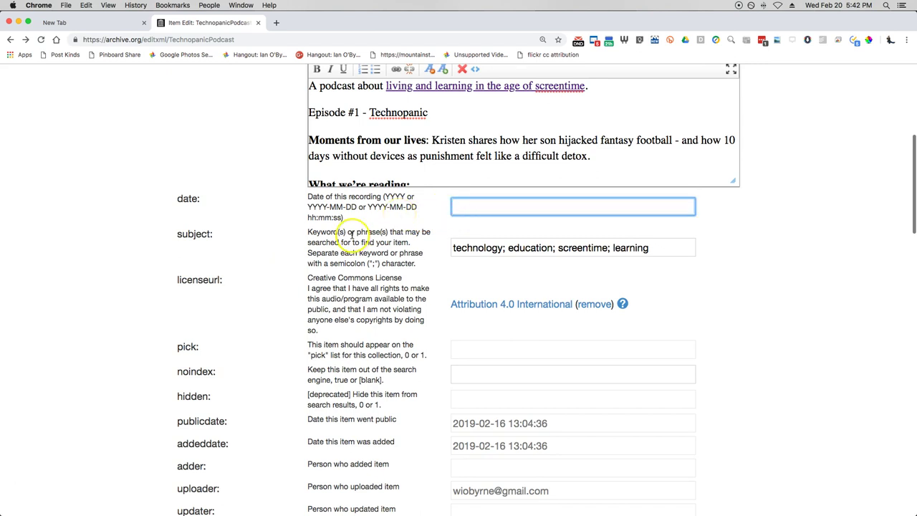
pyautogui.scroll(-3, 352, 234)
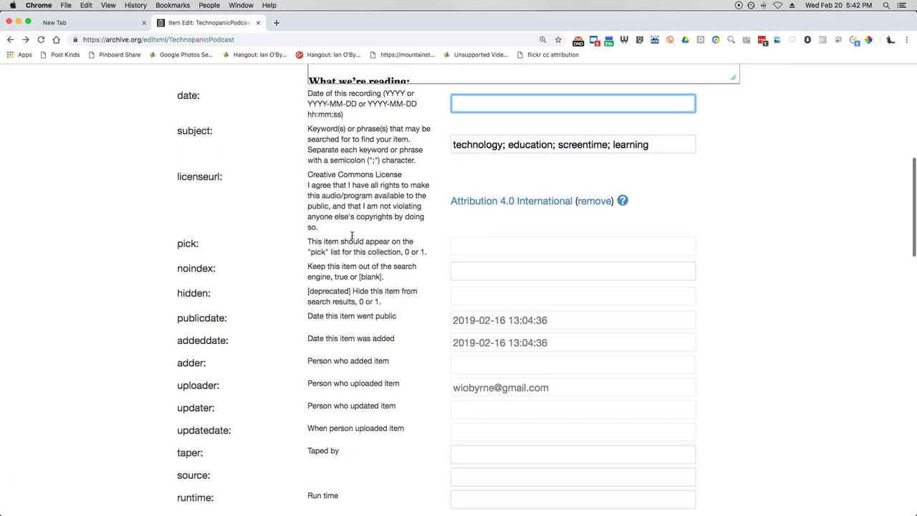
pyautogui.click(360, 170)
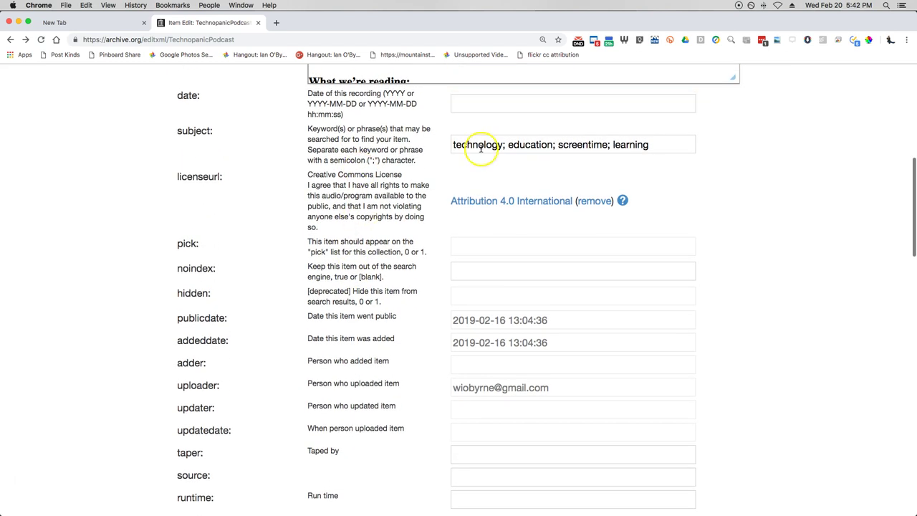
pyautogui.click(507, 142)
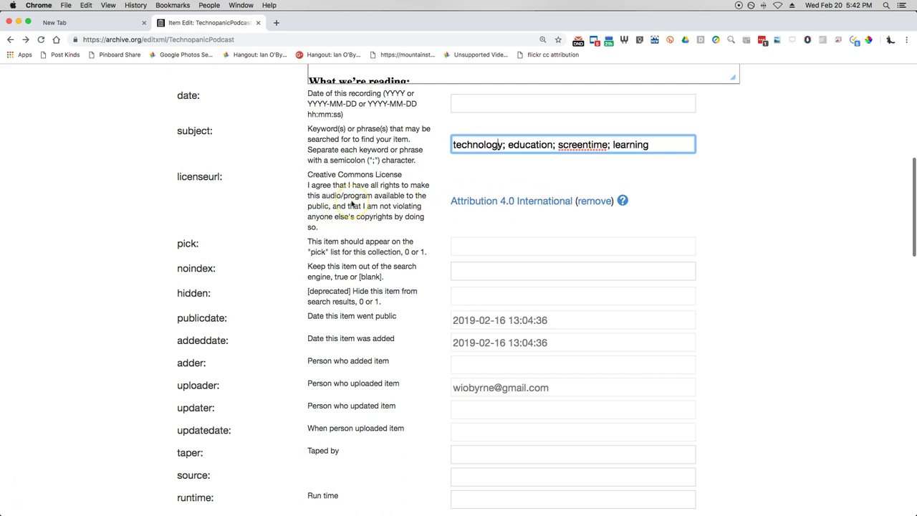
pyautogui.scroll(-4, 351, 204)
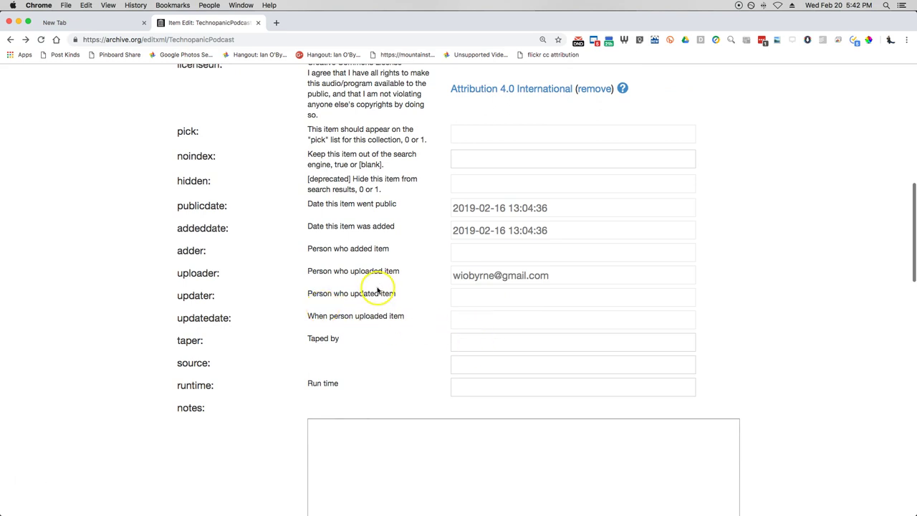
pyautogui.scroll(-10, 258, 374)
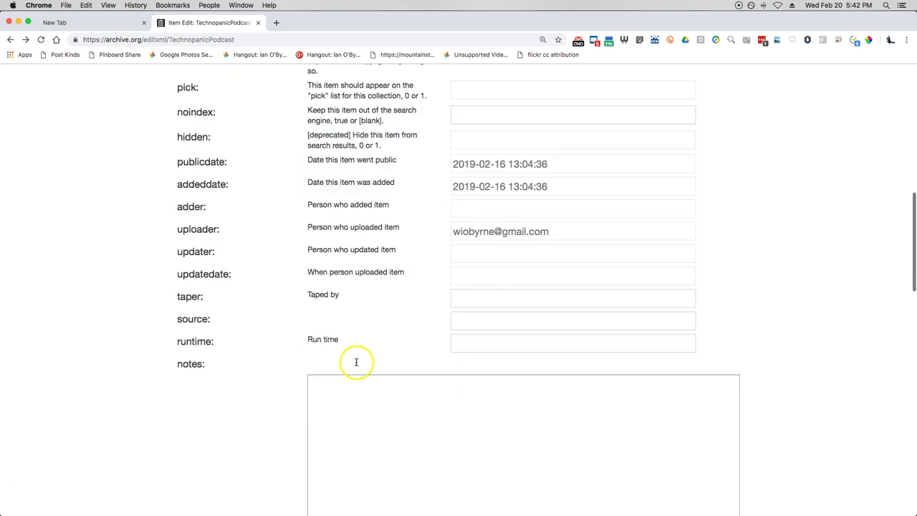
pyautogui.scroll(-5, 257, 375)
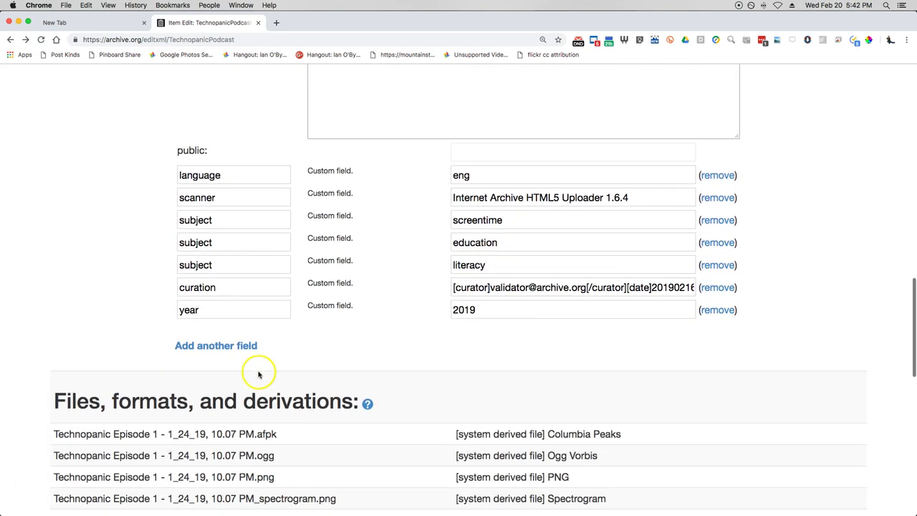
pyautogui.scroll(-2, 131, 212)
pyautogui.scroll(-5, 131, 213)
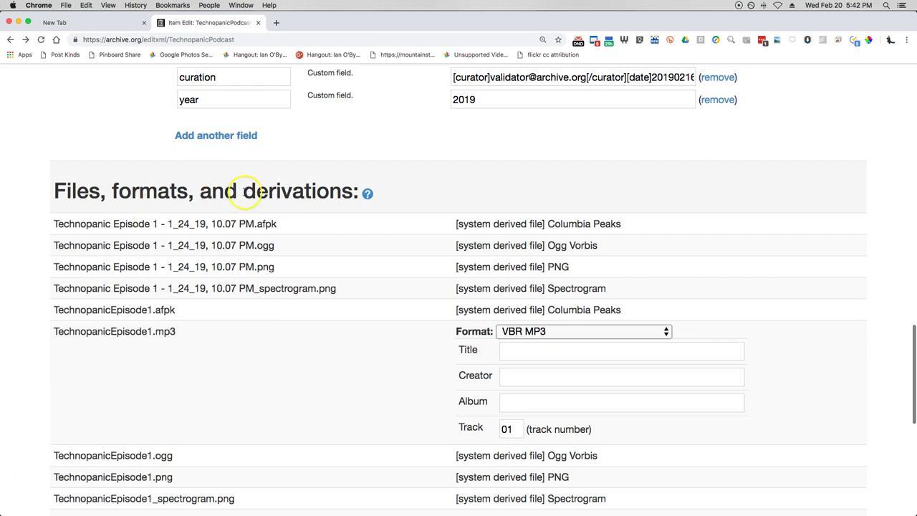
pyautogui.scroll(-6, 246, 191)
pyautogui.scroll(-5, 242, 195)
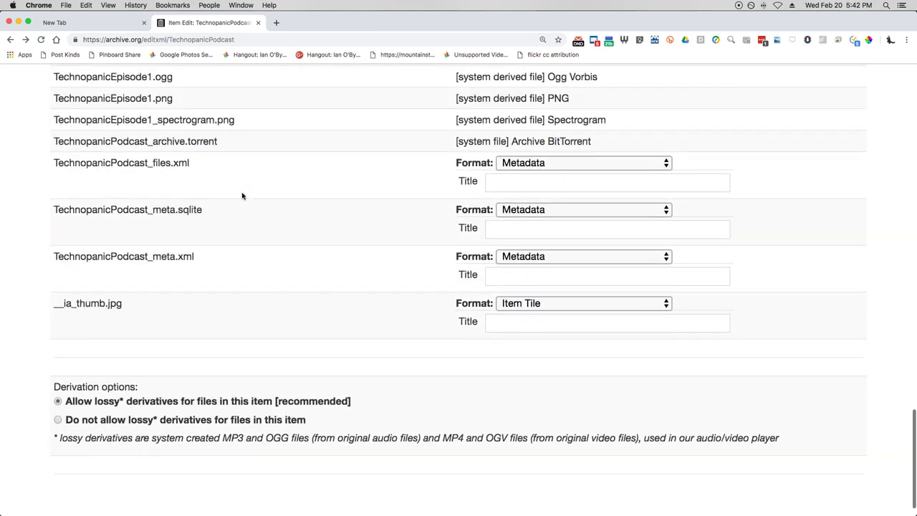
pyautogui.scroll(-1, 303, 272)
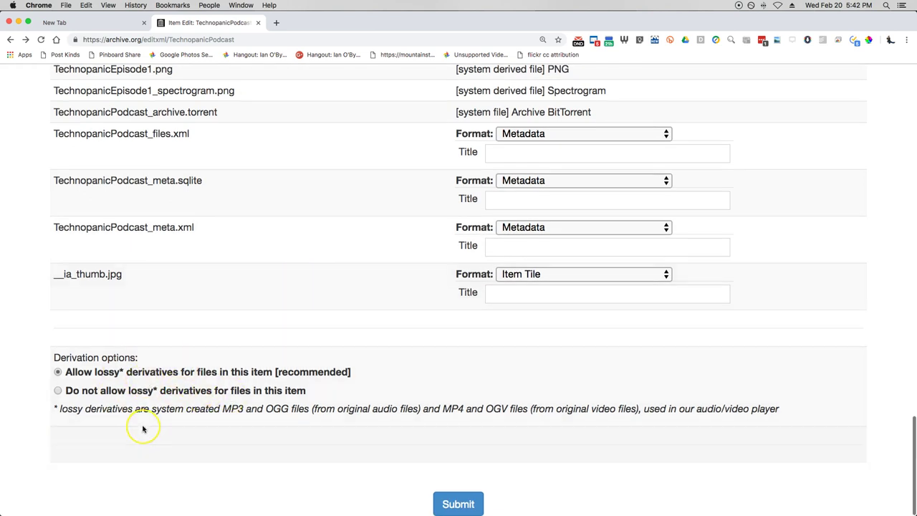
pyautogui.scroll(20, 143, 429)
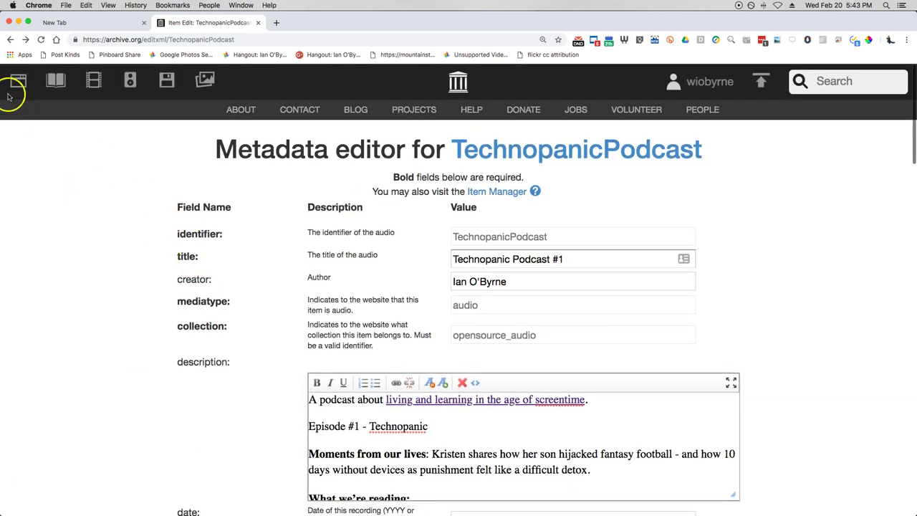
# View the Item Manager operations, then go back twice to the Edit Item choice page
pyautogui.click(492, 192)
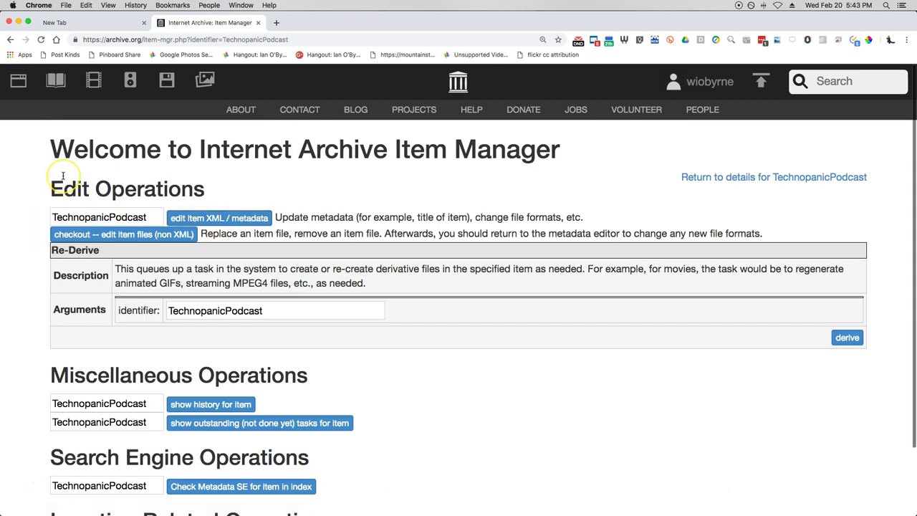
pyautogui.scroll(-3, 61, 176)
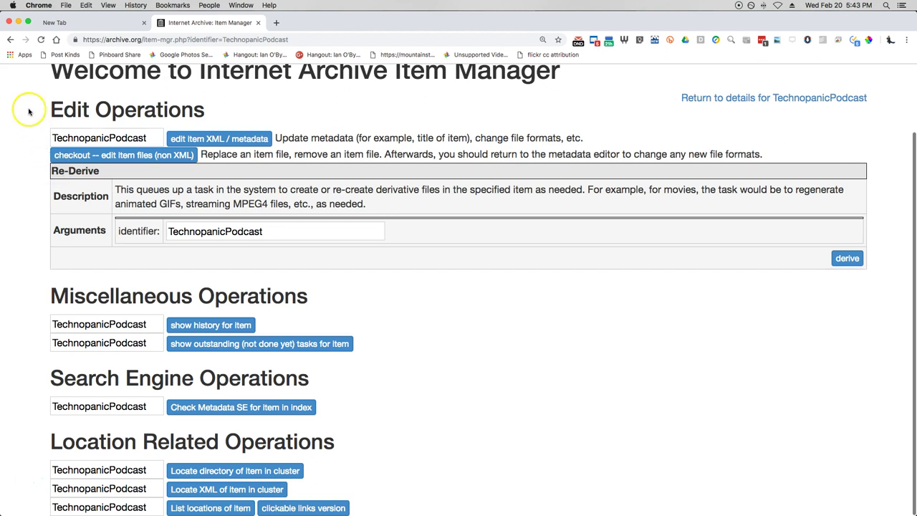
pyautogui.click(10, 40)
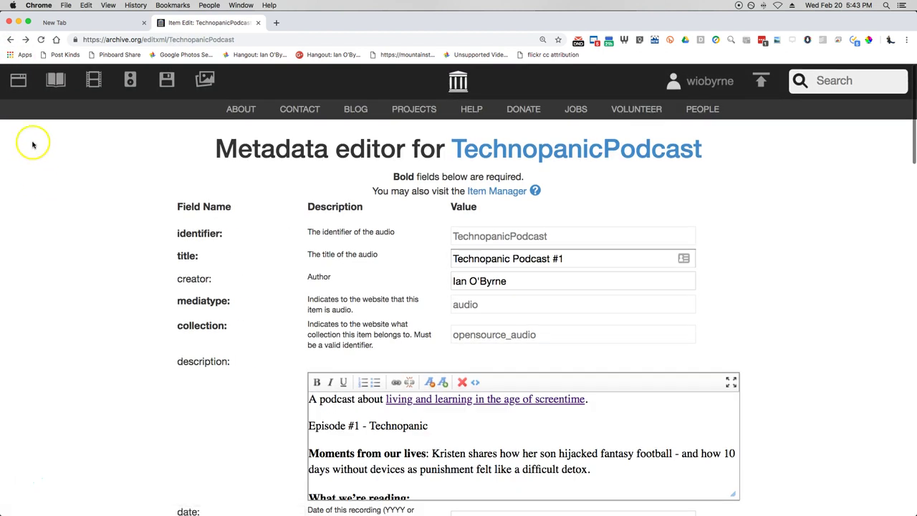
pyautogui.click(10, 39)
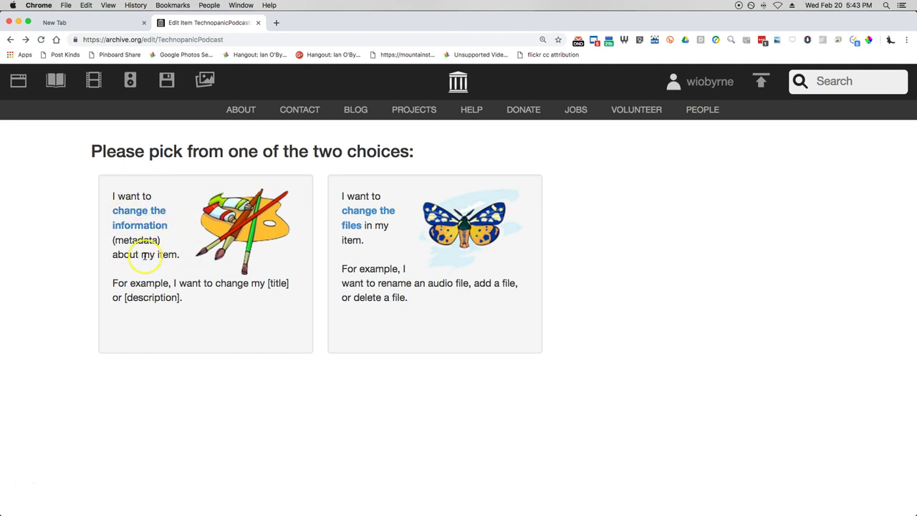
# Open the file editor and select TechnopanicEpisode1.mp3 (58.8M) in the file tree
pyautogui.click(351, 226)
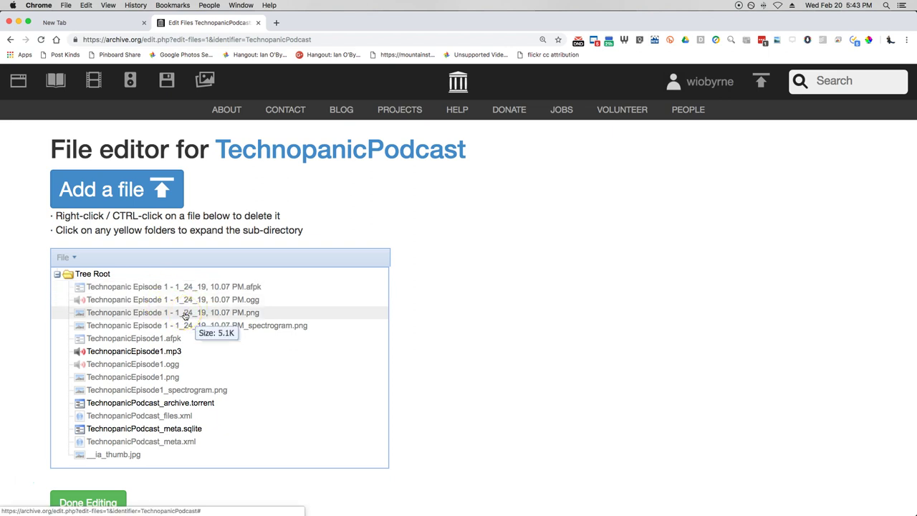
pyautogui.click(155, 355)
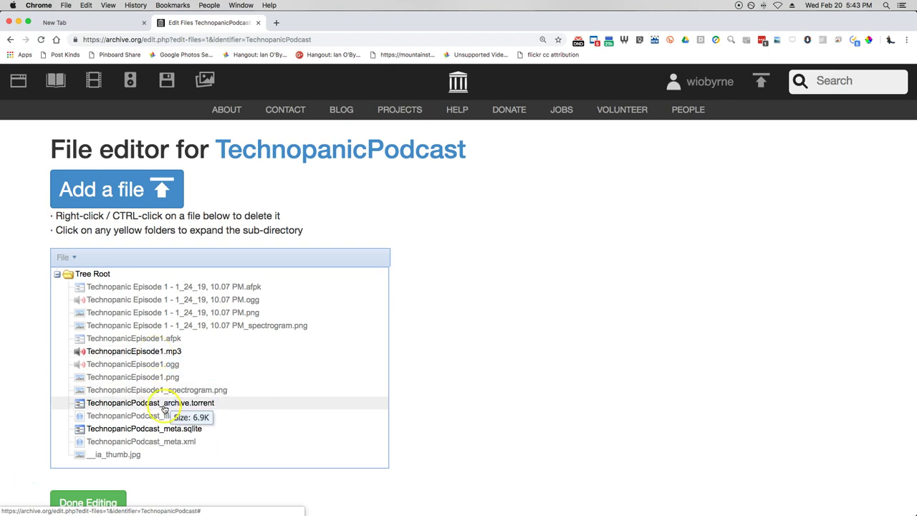
pyautogui.click(158, 431)
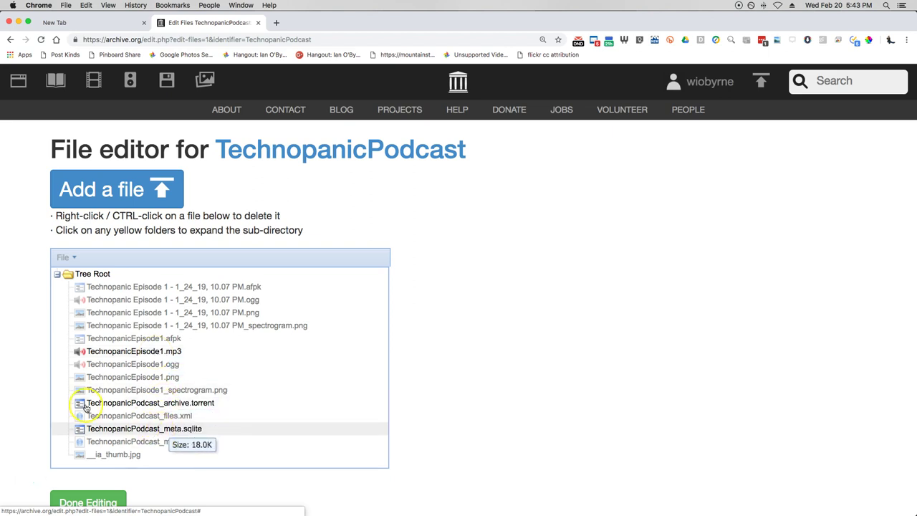
pyautogui.click(29, 374)
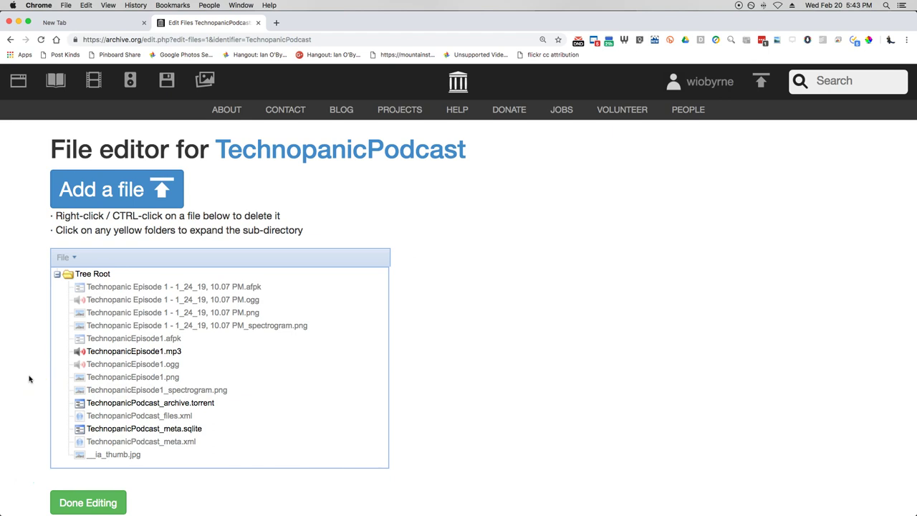
pyautogui.click(120, 355)
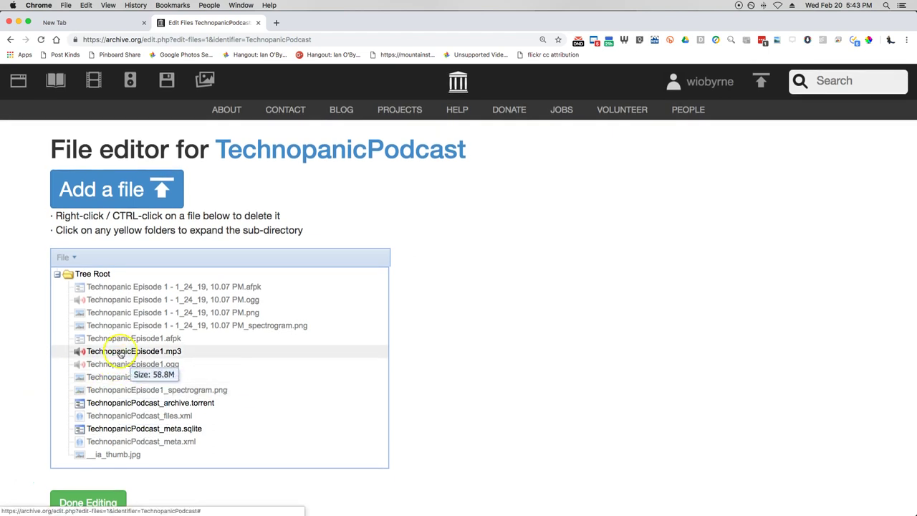
pyautogui.click(118, 351)
pyautogui.click(126, 340)
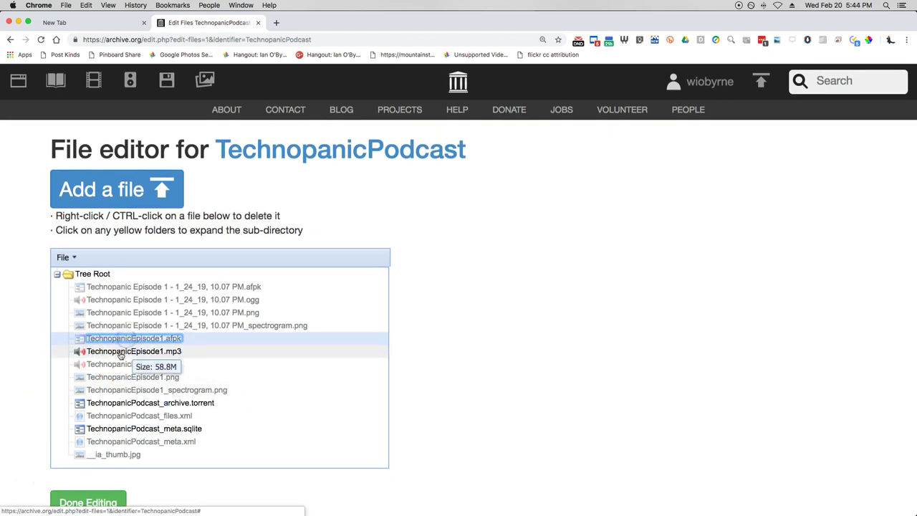
pyautogui.click(120, 353)
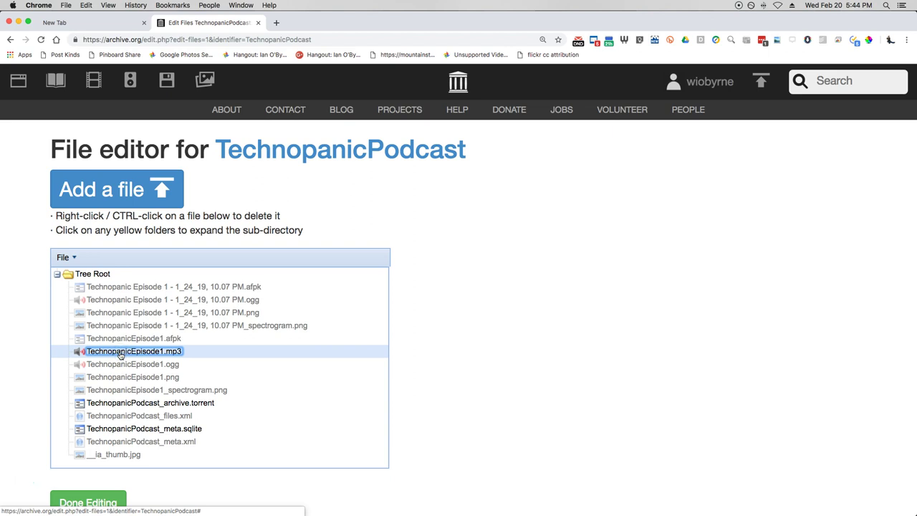
pyautogui.rightClick(120, 353)
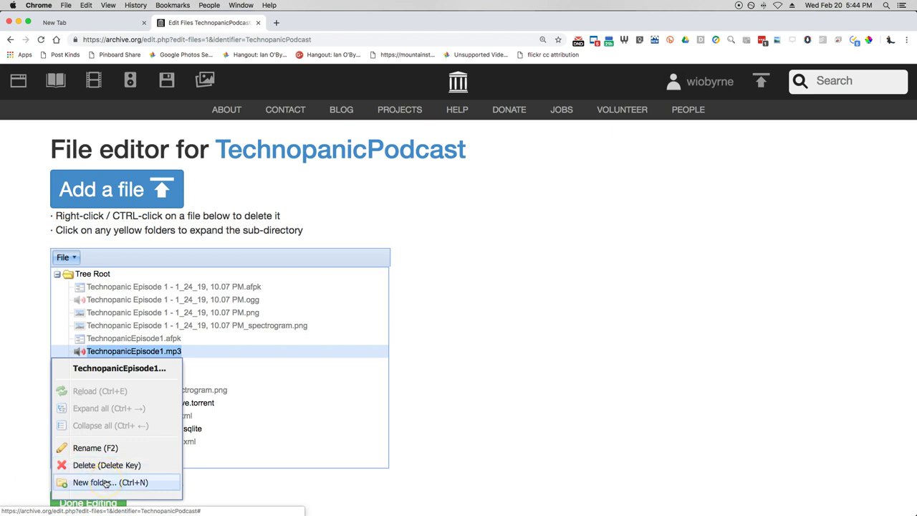
pyautogui.click(107, 447)
pyautogui.click(113, 360)
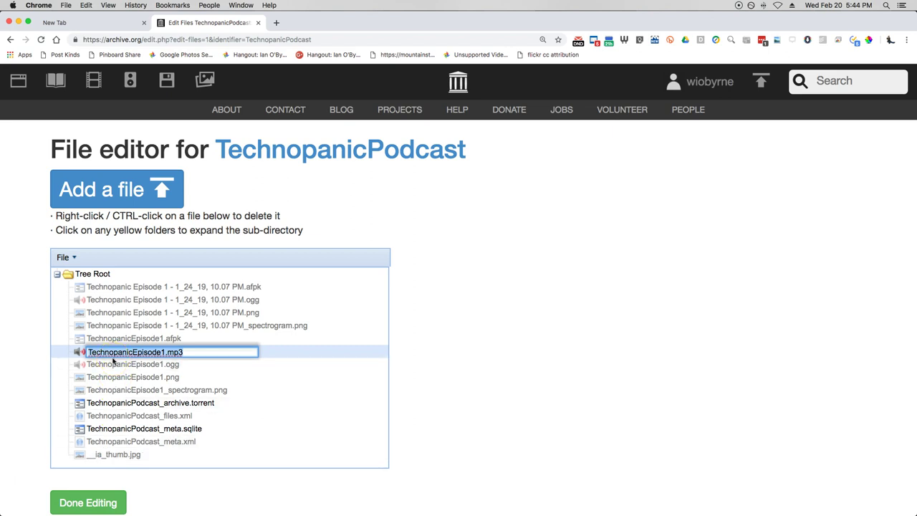
pyautogui.click(46, 353)
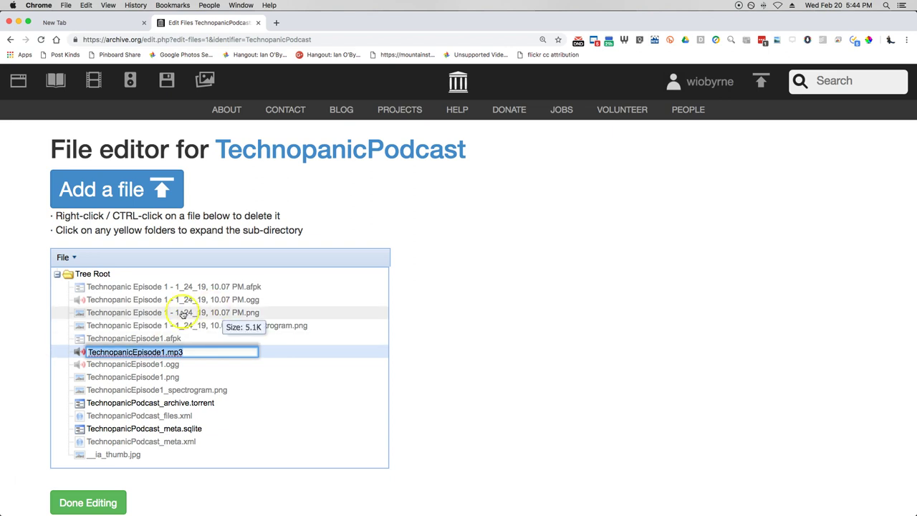
pyautogui.click(192, 351)
pyautogui.click(192, 350)
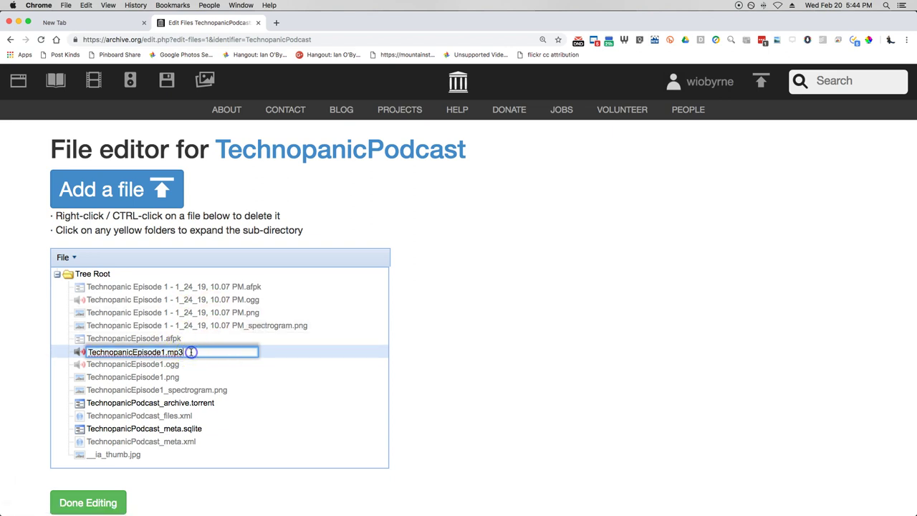
# Finish file editing and review the item's Attribution 4.0 license, topics and description
pyautogui.click(80, 500)
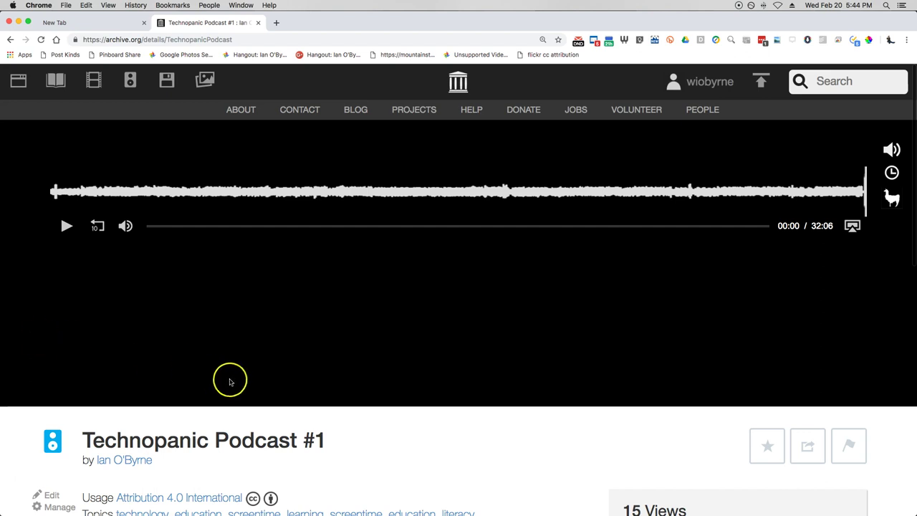
pyautogui.scroll(-5, 389, 430)
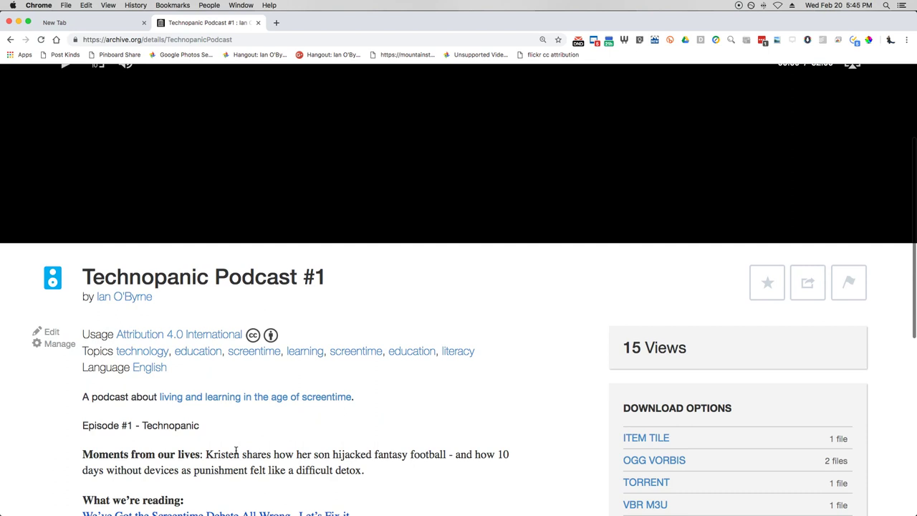
pyautogui.click(209, 382)
pyautogui.click(190, 450)
pyautogui.click(186, 436)
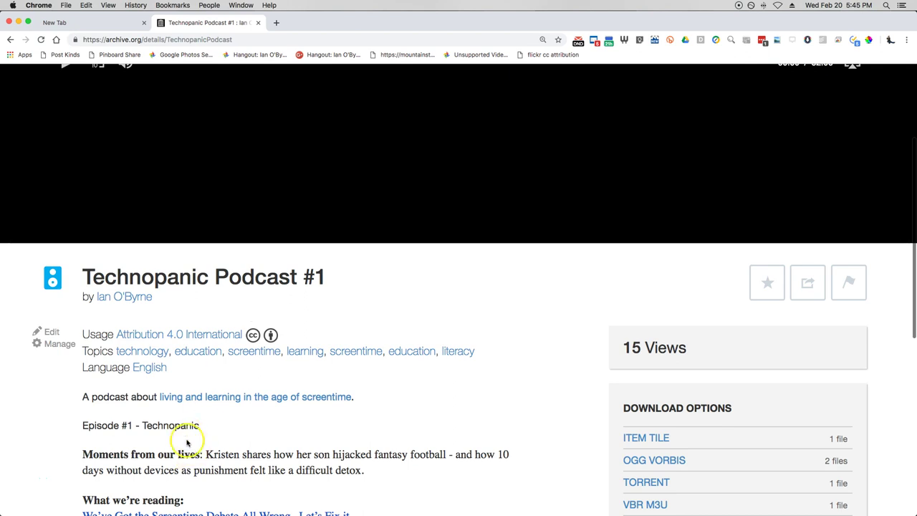